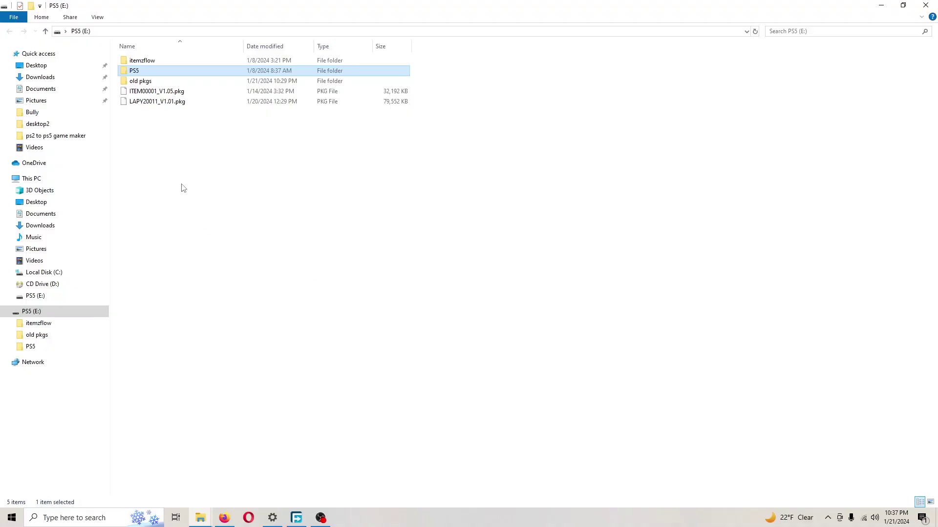
pyautogui.moveTo(151, 155); pyautogui.dragTo(182, 122)
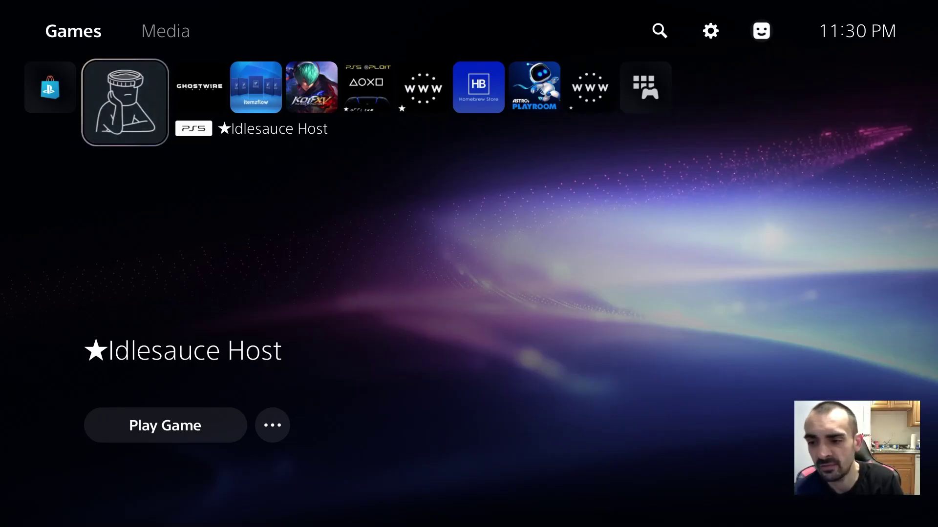
# Step: Open Settings › Debug Settings › Game › Package Installer, listing ITEM00001_V1.05.pkg and LAPY20011_V1.01.pkg
pyautogui.press('Up')
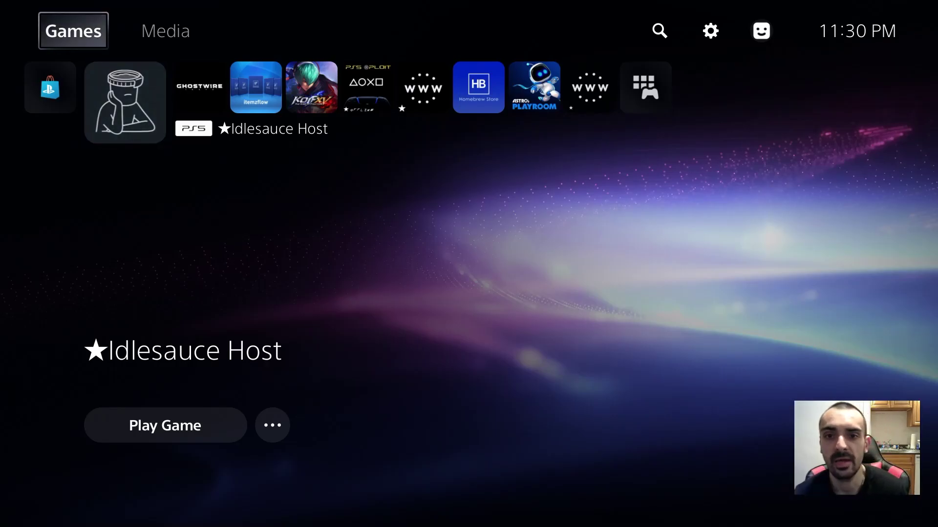
pyautogui.press('Right')
pyautogui.press('Right')
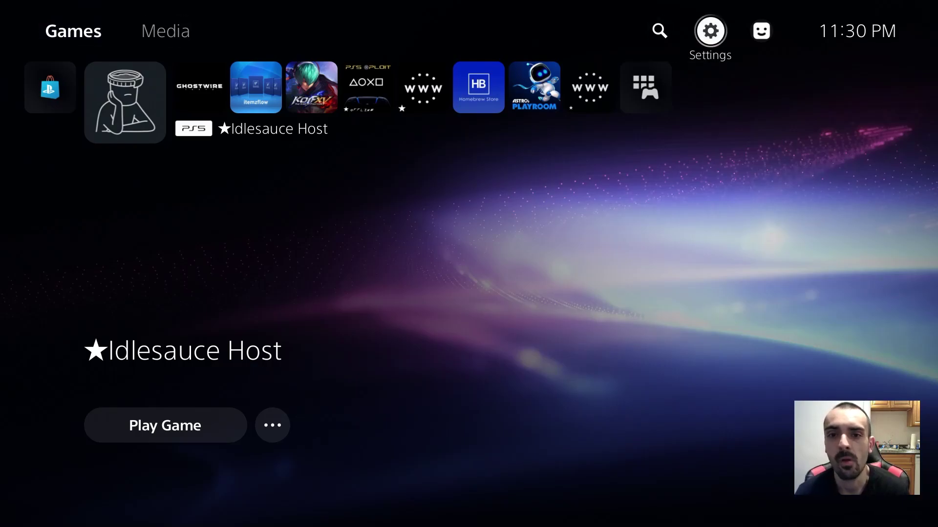
pyautogui.press('Return')
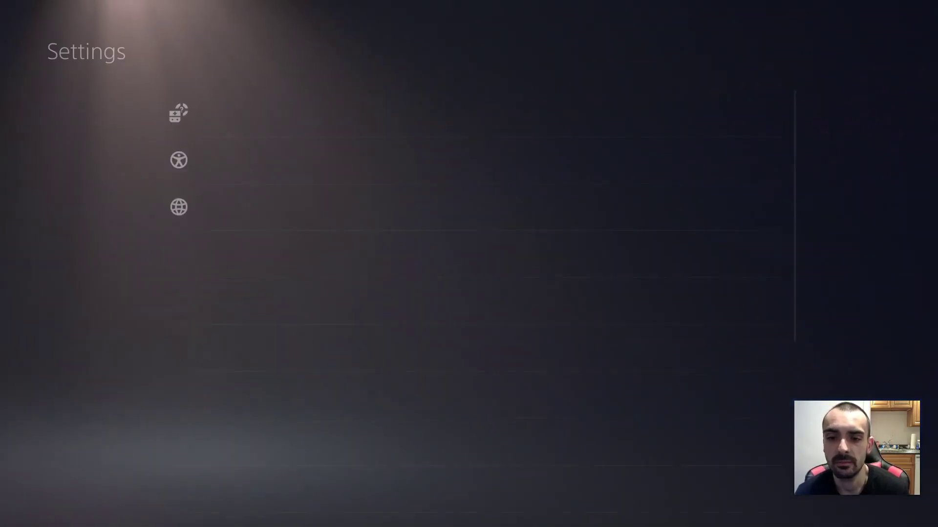
pyautogui.press('Up')
pyautogui.press('Up')
pyautogui.press('Up')
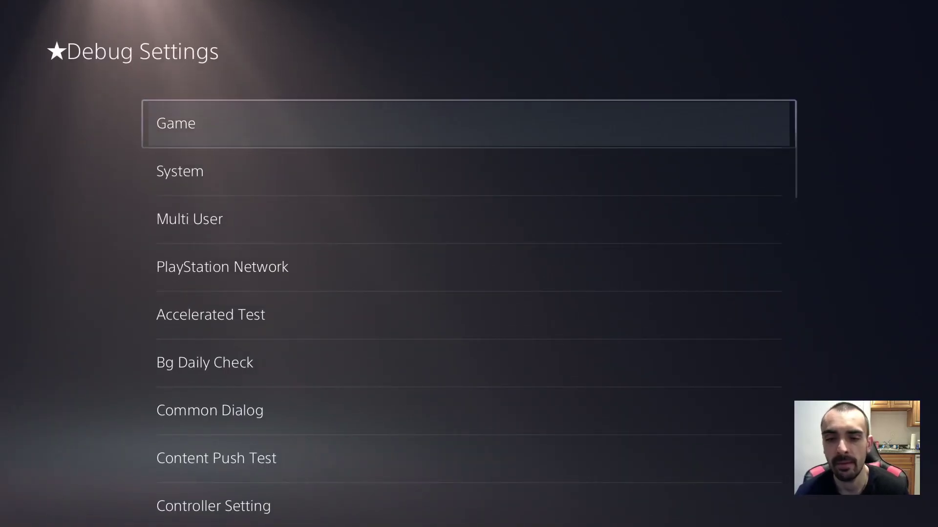
pyautogui.press('Return')
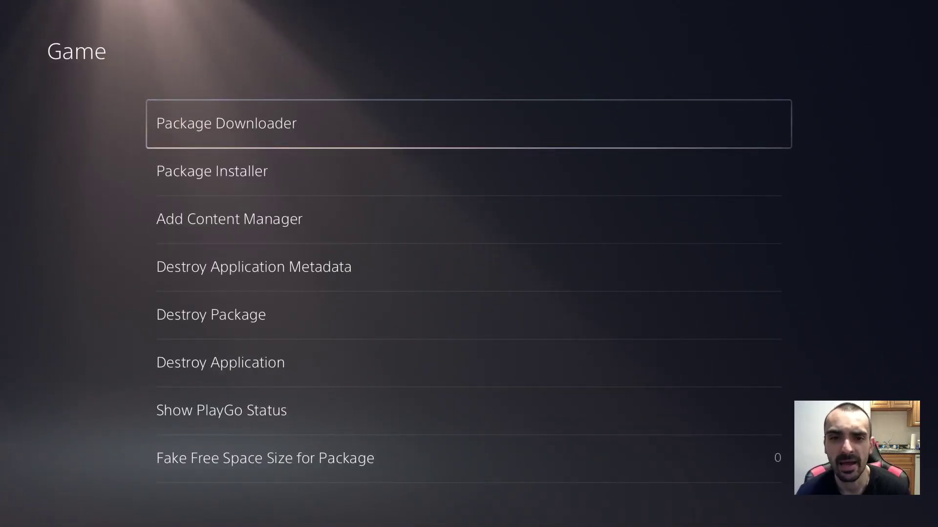
pyautogui.press('Down')
pyautogui.press('Return')
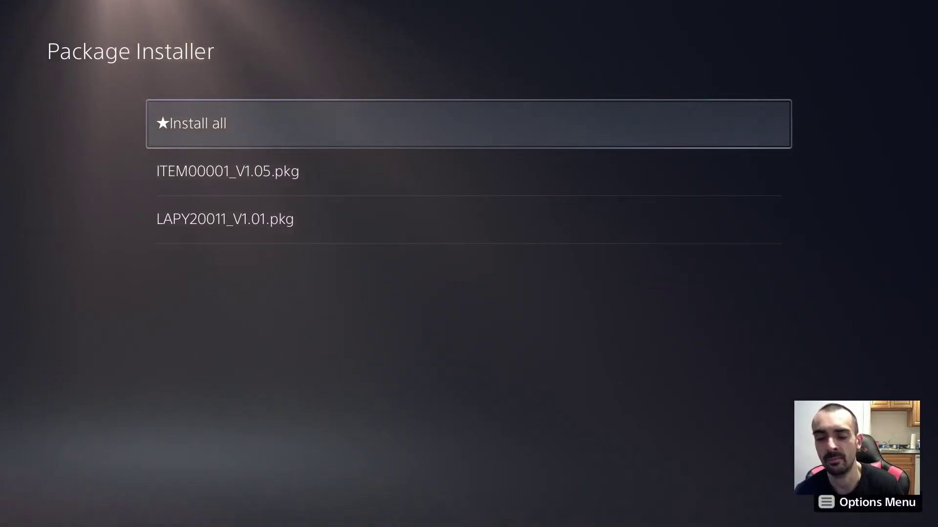
# Step: Install all packages, confirm reinstalling itemzflow, then dismiss the PS5-Xplorer ready notification
pyautogui.press('Return')
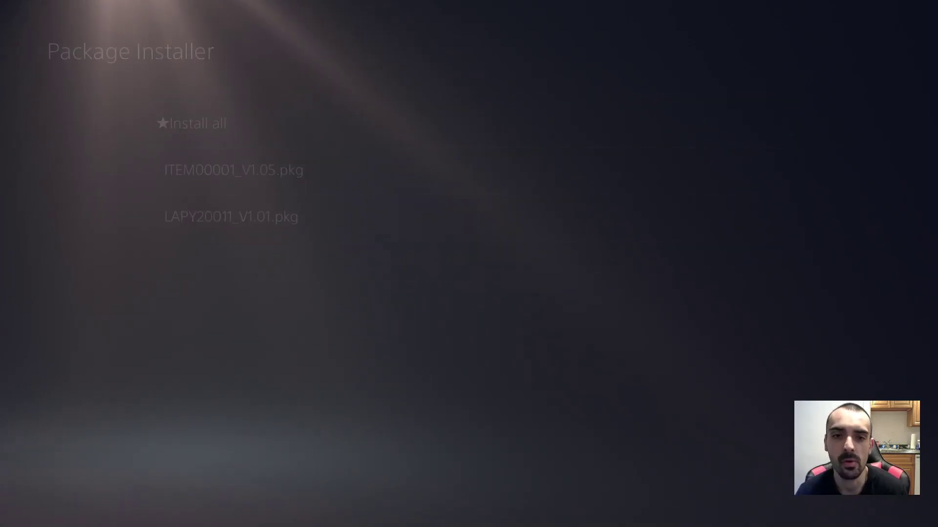
pyautogui.press('Right')
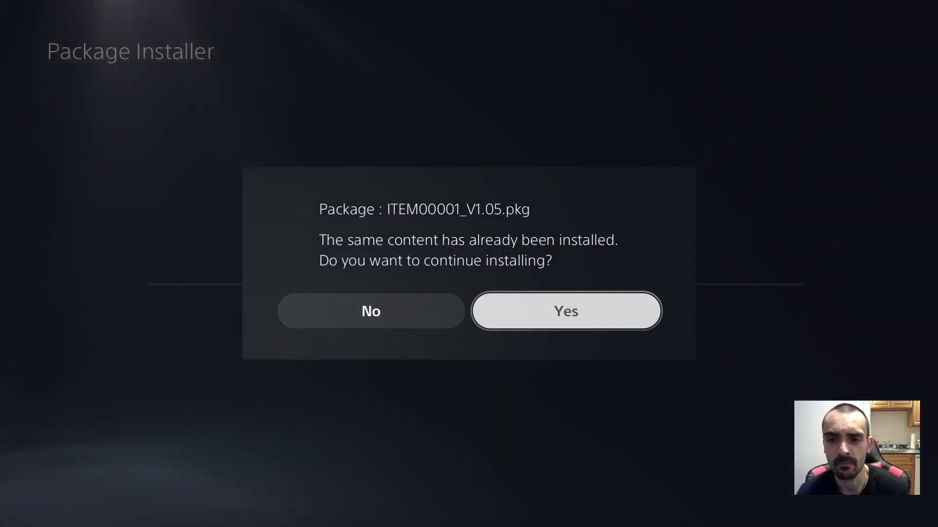
pyautogui.press('Return')
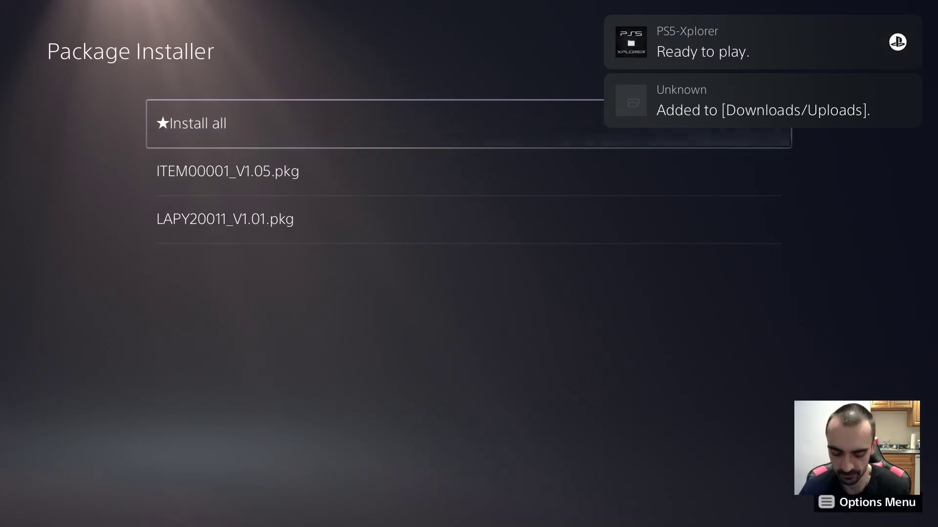
pyautogui.press('super')
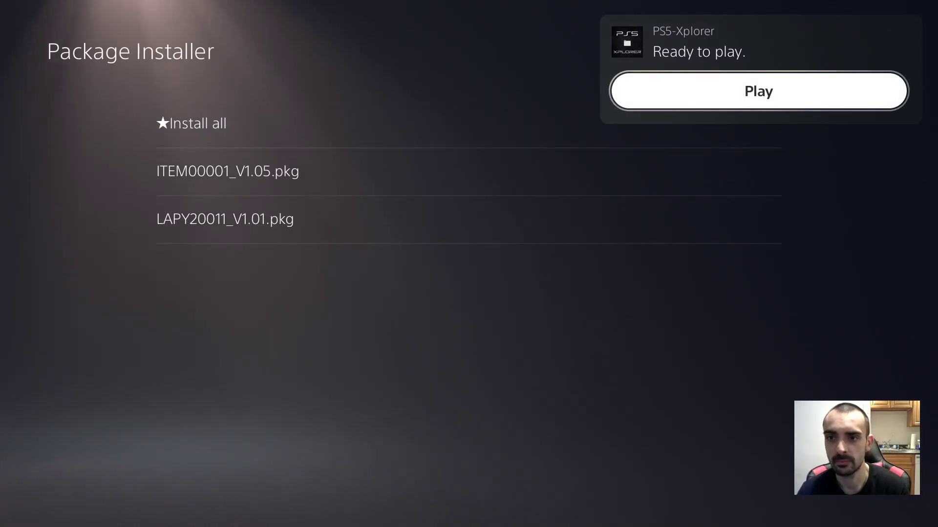
pyautogui.press('Escape')
pyautogui.press('Escape')
pyautogui.press('Escape')
# Step: Check itemzflow's Information page, showing version 1.05 at 302.6 MB, then close it
pyautogui.press('super')
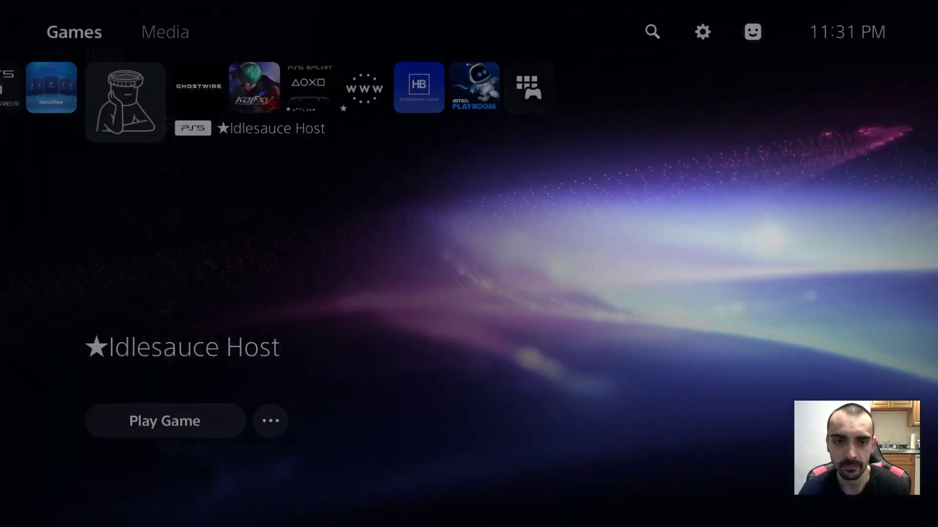
pyautogui.press('Left')
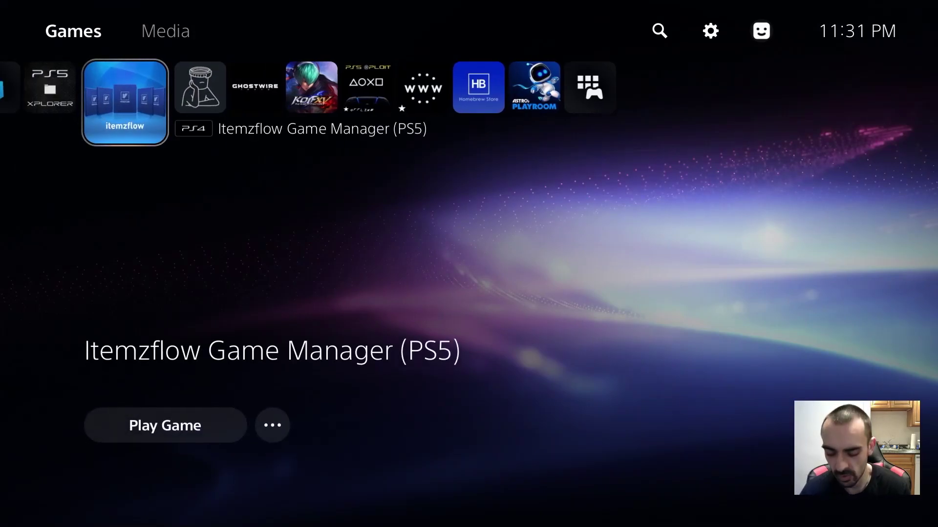
pyautogui.press('Menu')
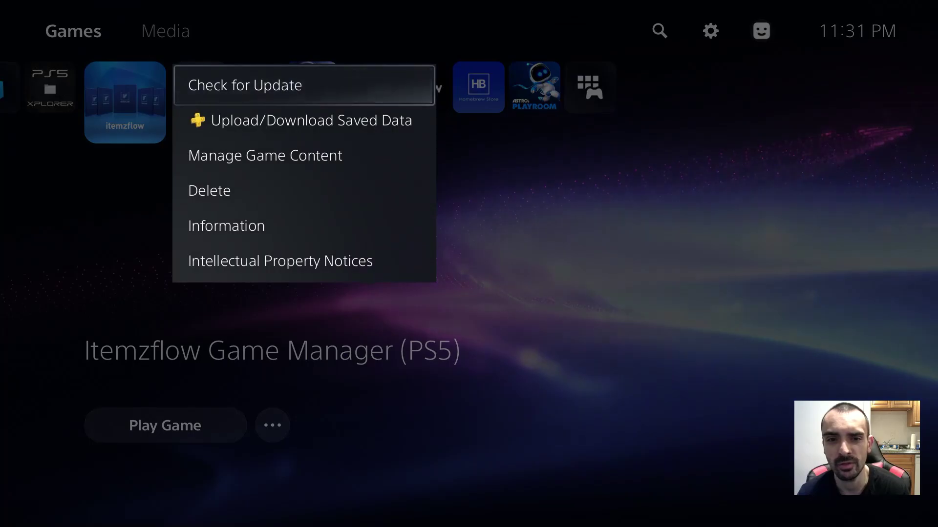
pyautogui.press('Down')
pyautogui.press('Down')
pyautogui.press('Down')
pyautogui.press('Down')
pyautogui.press('Return')
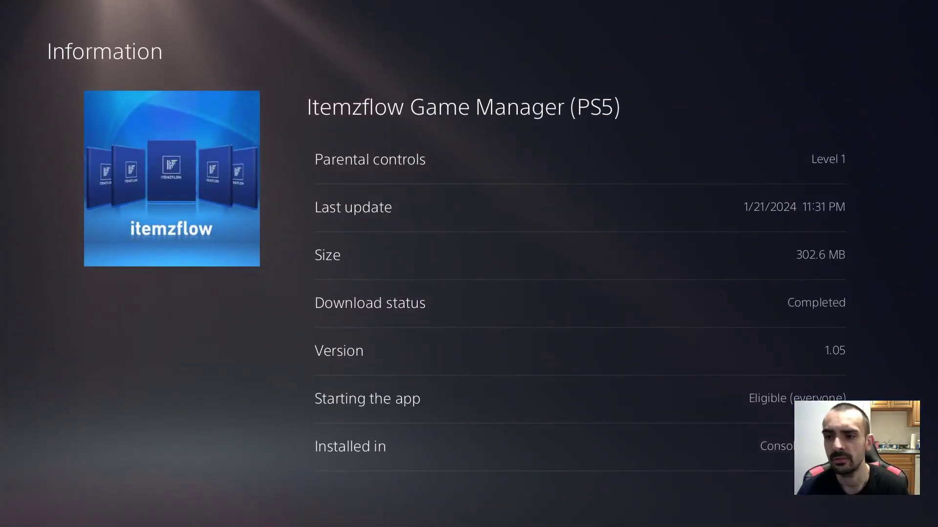
pyautogui.press('Escape')
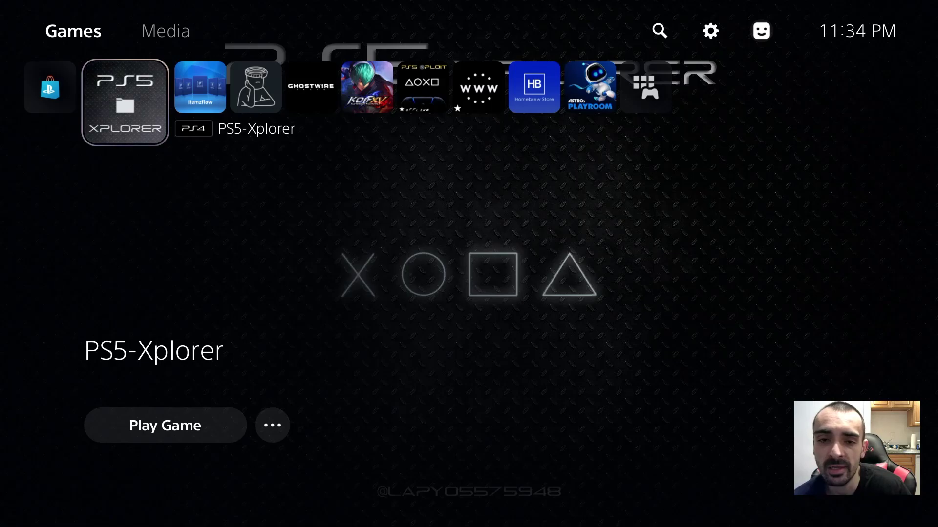
pyautogui.press('Right')
pyautogui.press('Right')
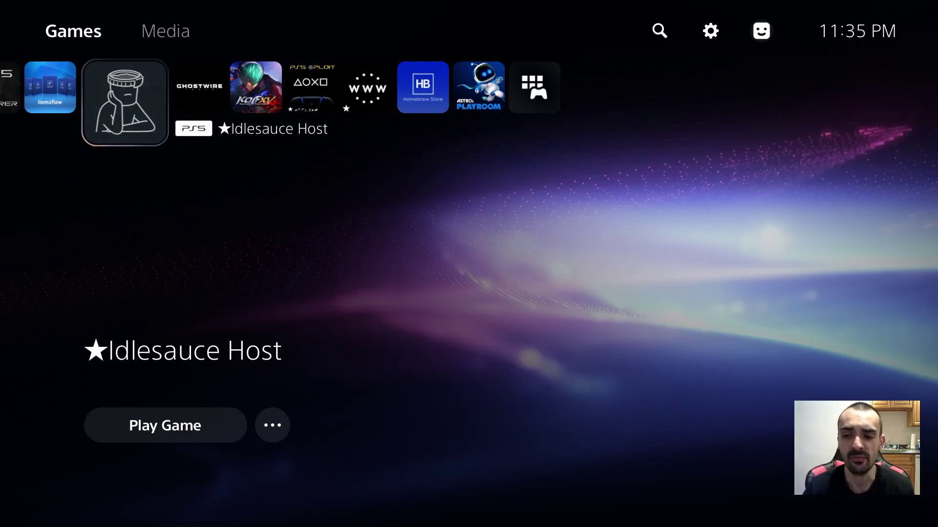
pyautogui.press('Left')
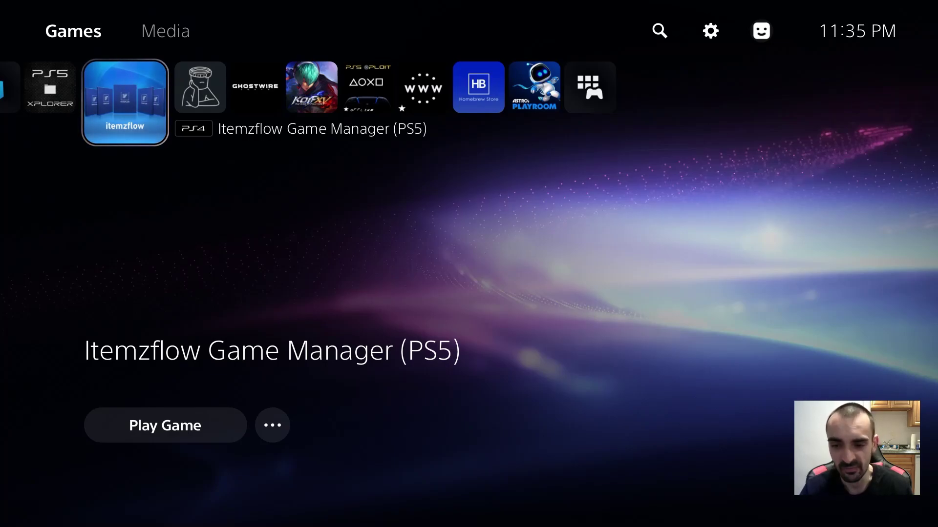
pyautogui.press('Left')
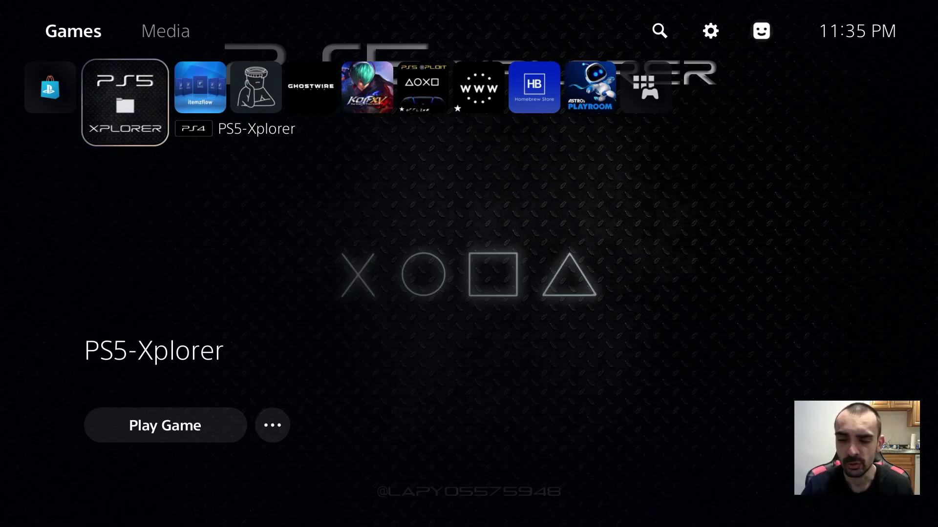
# Step: Browse the games row across Idlesauce Host, Ghostwire Tokyo and itemzflow
pyautogui.press('Right')
pyautogui.press('Right')
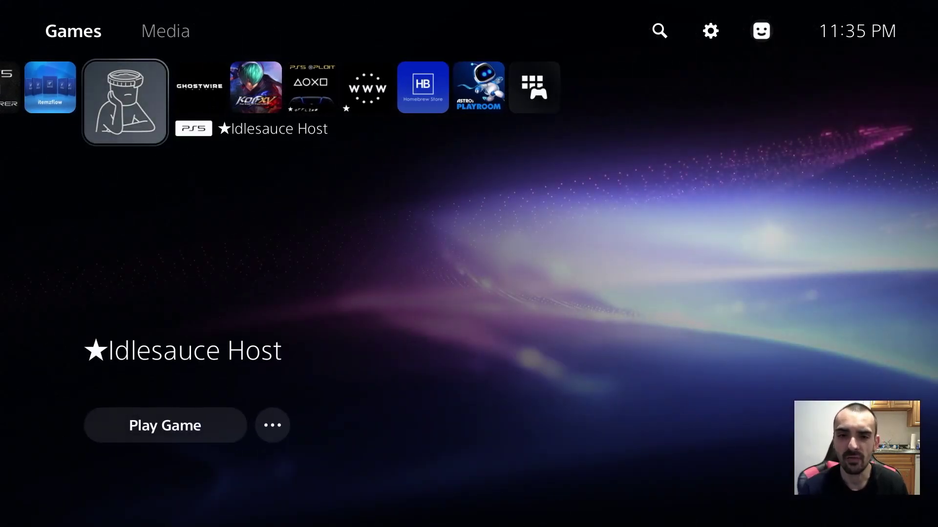
pyautogui.press('Right')
pyautogui.press('Left')
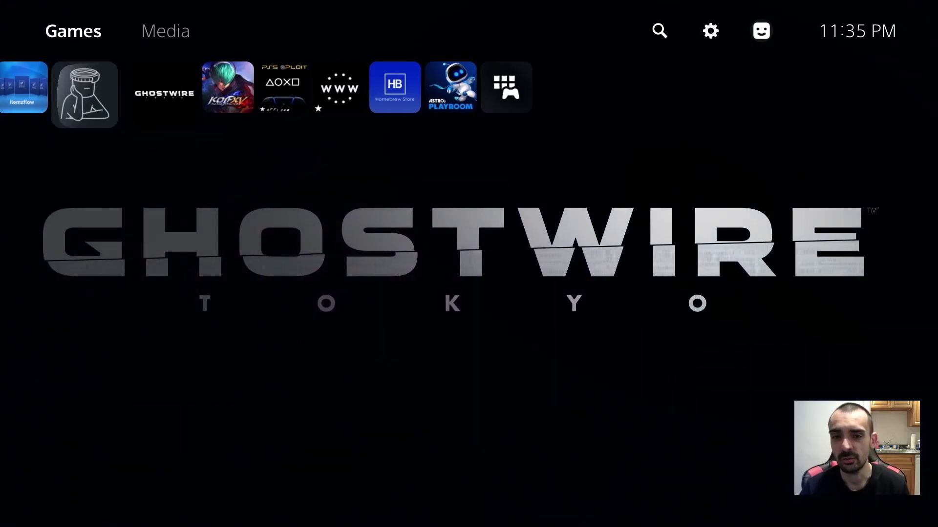
pyautogui.press('Left')
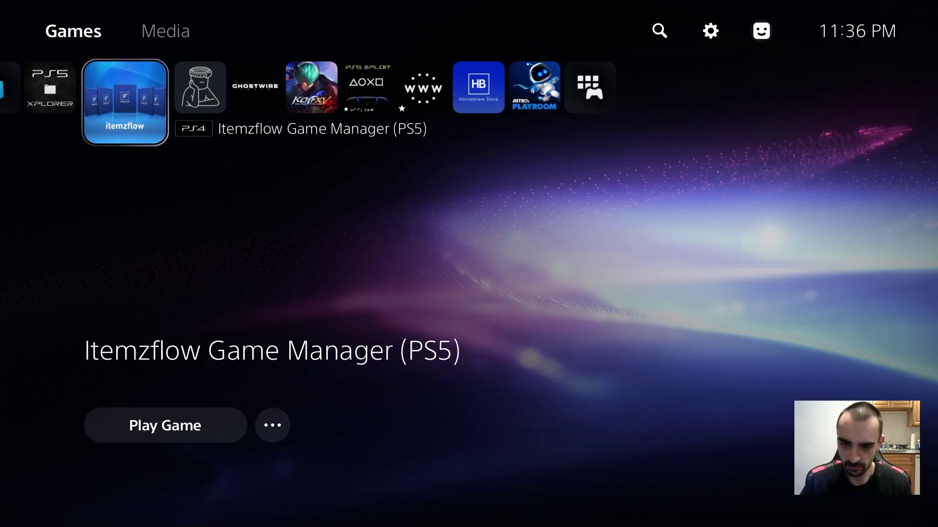
pyautogui.press('Right')
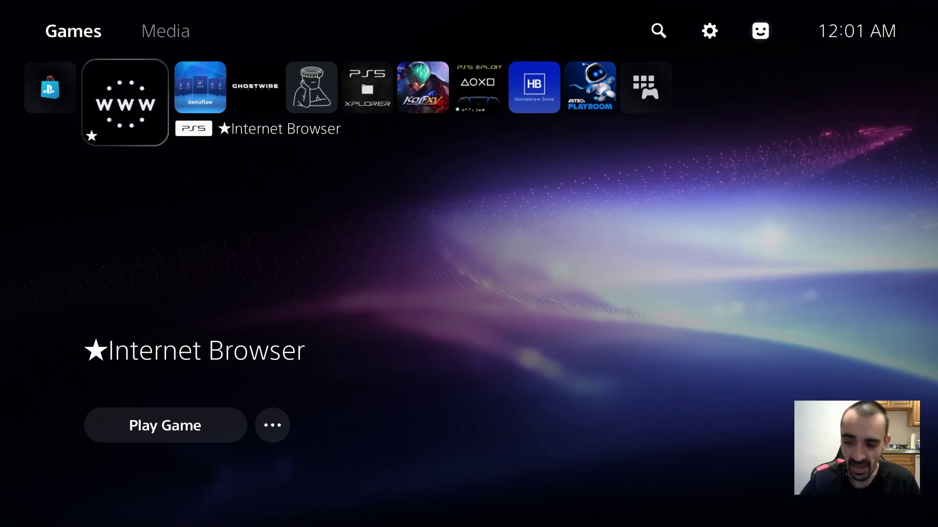
pyautogui.press('Up')
pyautogui.press('Right')
pyautogui.press('Right')
pyautogui.press('Right')
pyautogui.press('Return')
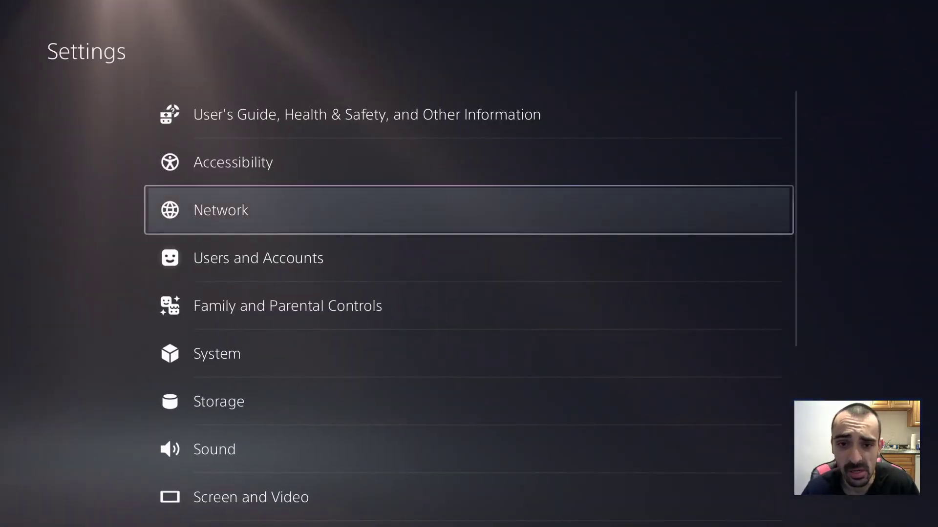
pyautogui.press('Return')
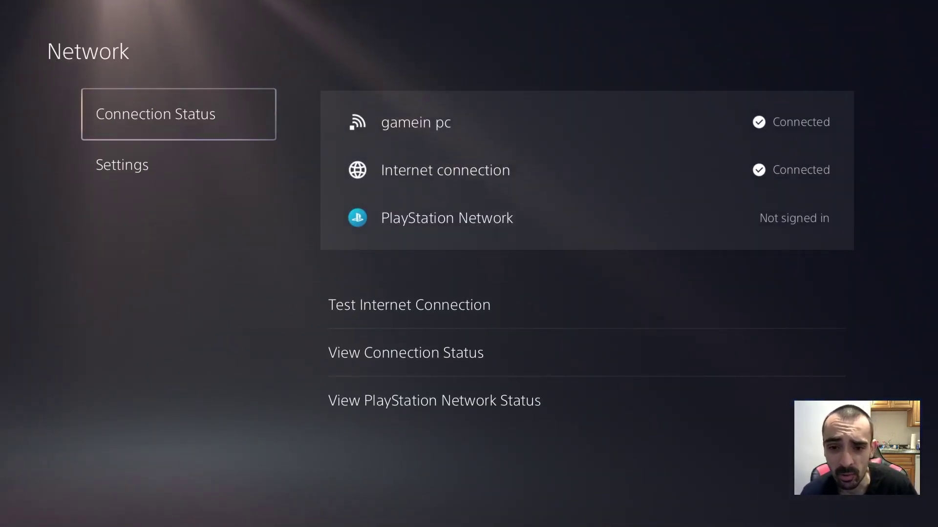
pyautogui.press('Escape')
pyautogui.press('Down')
pyautogui.press('Down')
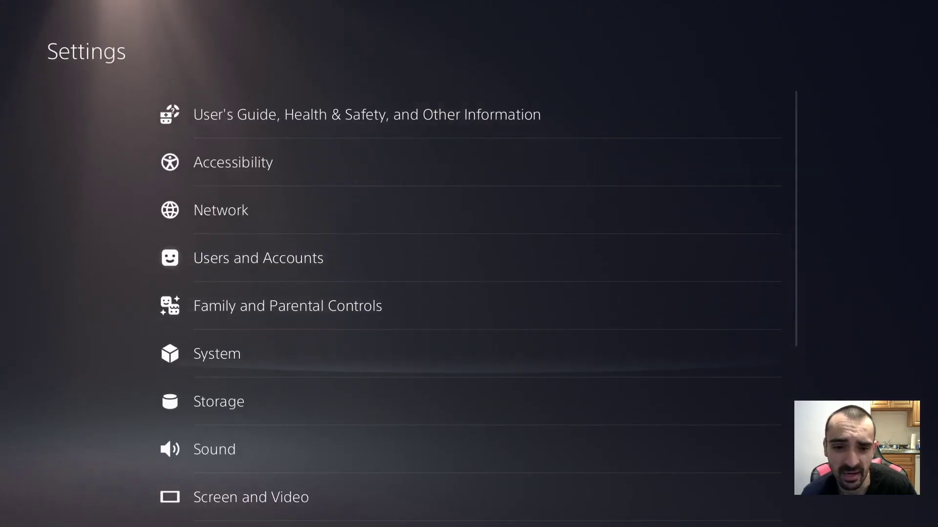
pyautogui.press('Return')
pyautogui.press('Right')
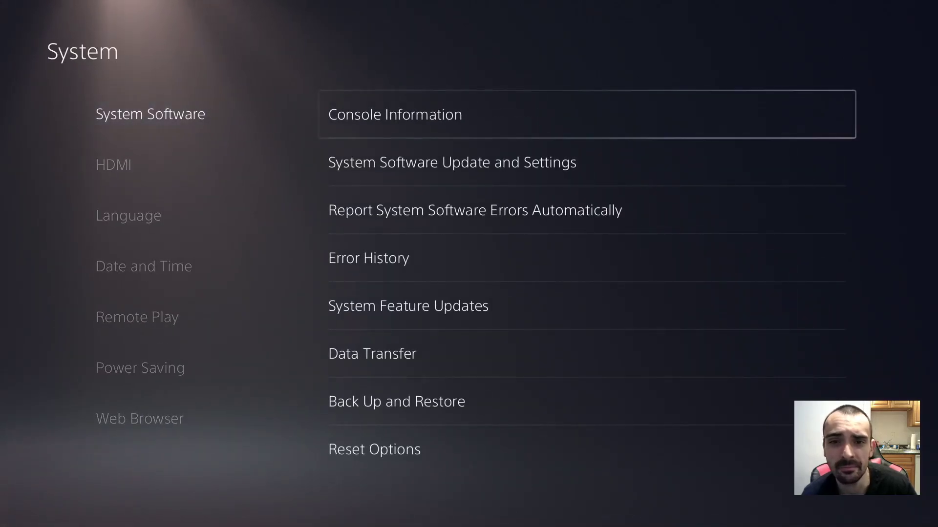
pyautogui.press('Return')
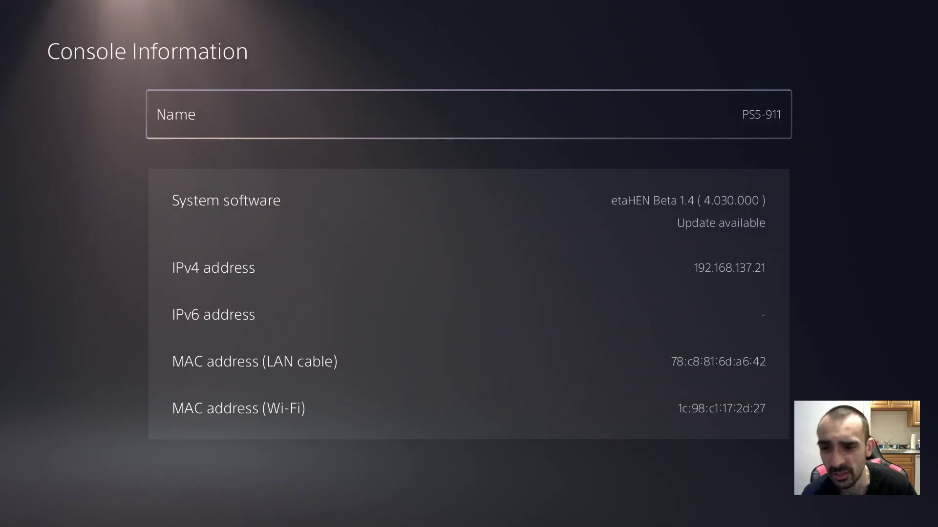
pyautogui.press('Escape')
pyautogui.press('Left')
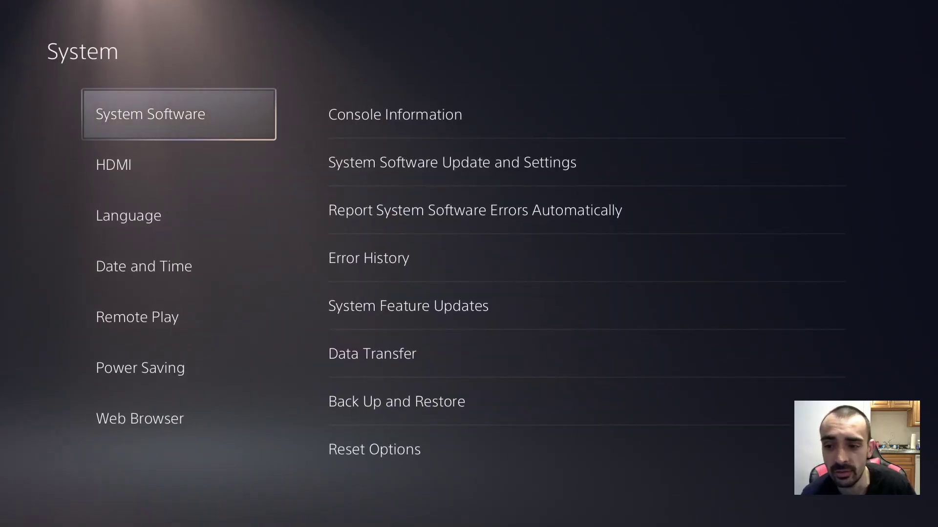
pyautogui.press('Escape')
pyautogui.press('Escape')
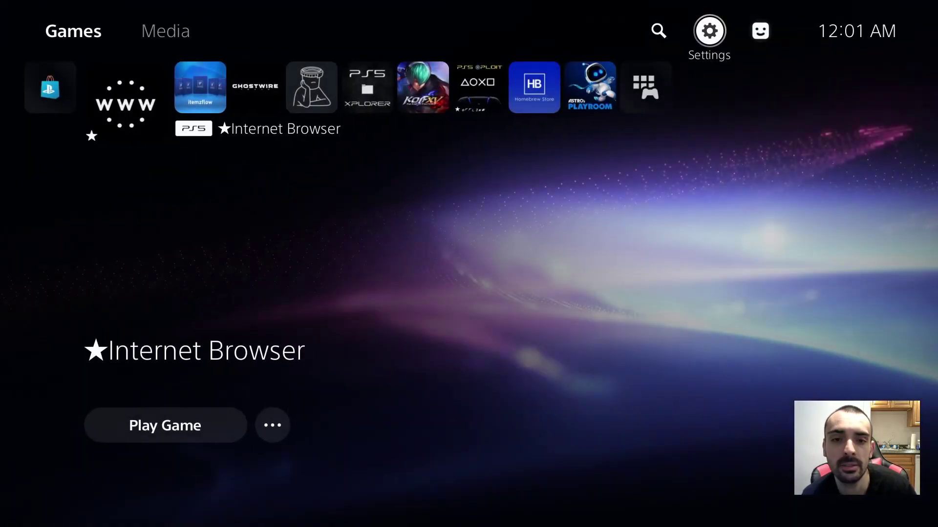
pyautogui.press('Right')
# Step: Launch Itemzflow Game Manager from Home, choosing Update Later on the system update prompt
pyautogui.press('Down')
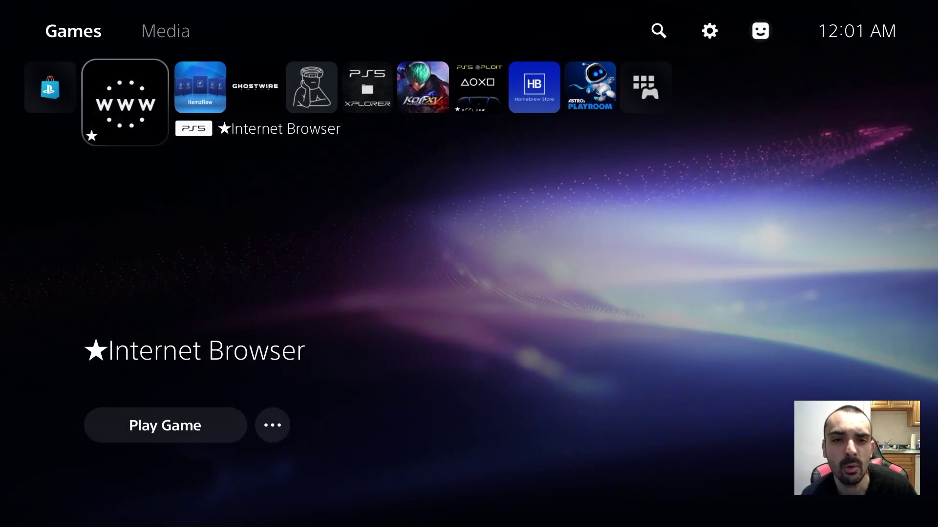
pyautogui.press('Right')
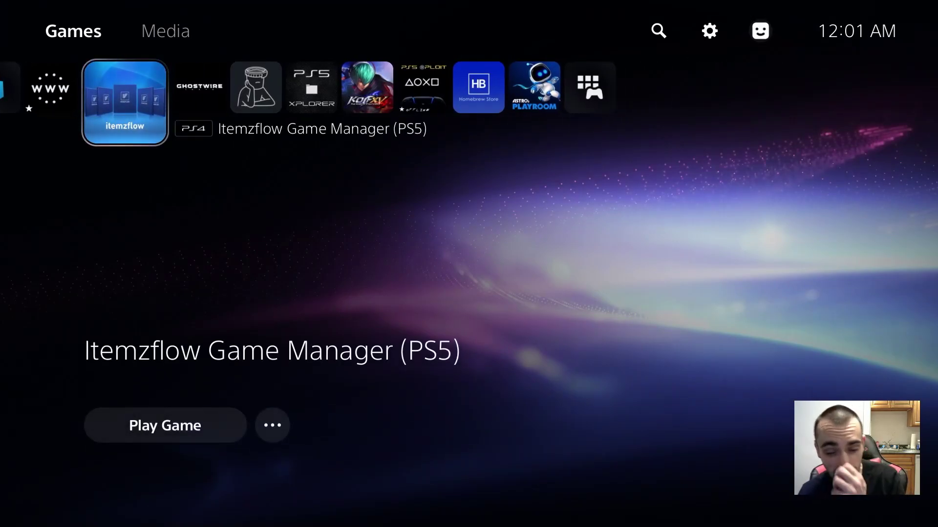
pyautogui.press('Return')
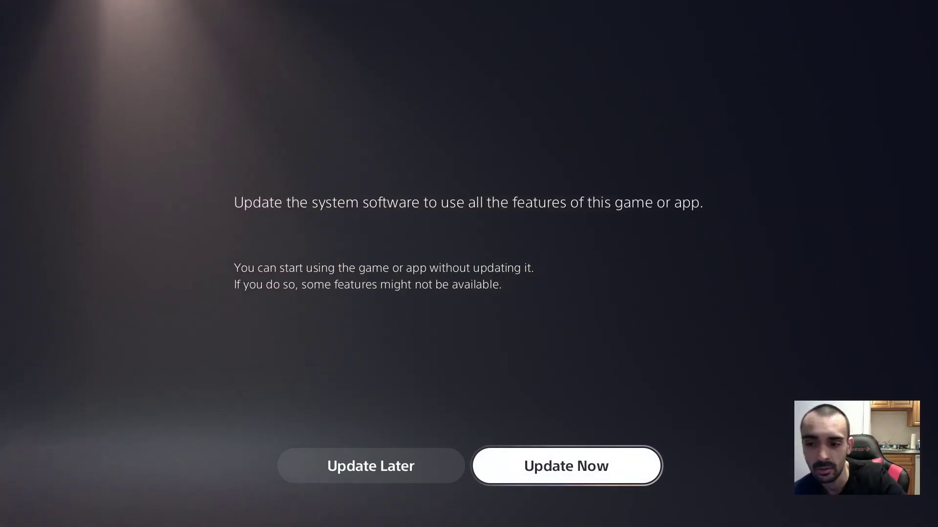
pyautogui.press('Left')
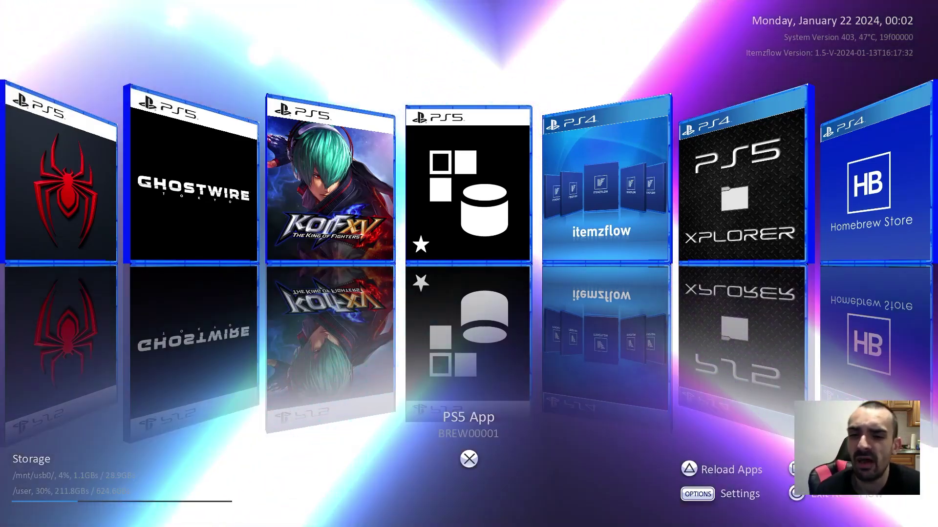
# Step: Ask Itemzflow to exit with Circle
pyautogui.press('Escape')
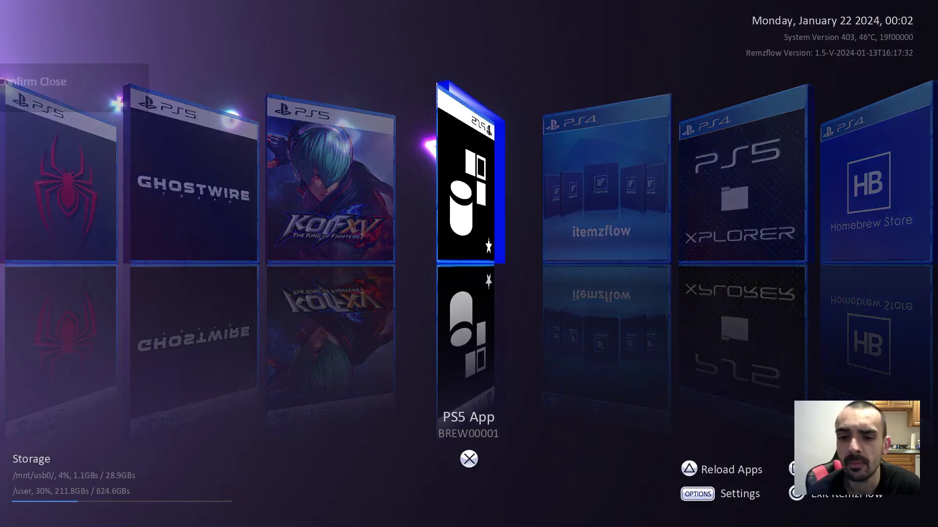
# Step: Return Home via the Control Center and close the running Itemzflow with Close Game
pyautogui.press('super')
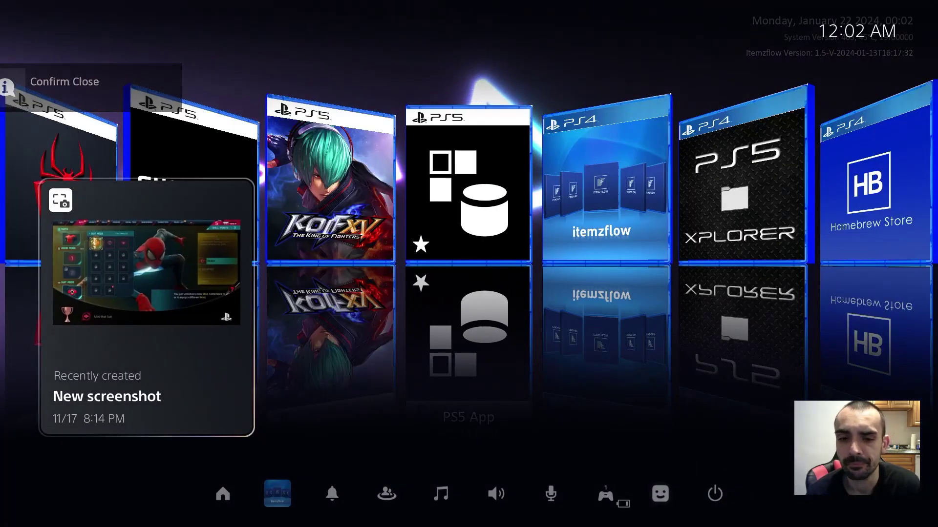
pyautogui.press('Return')
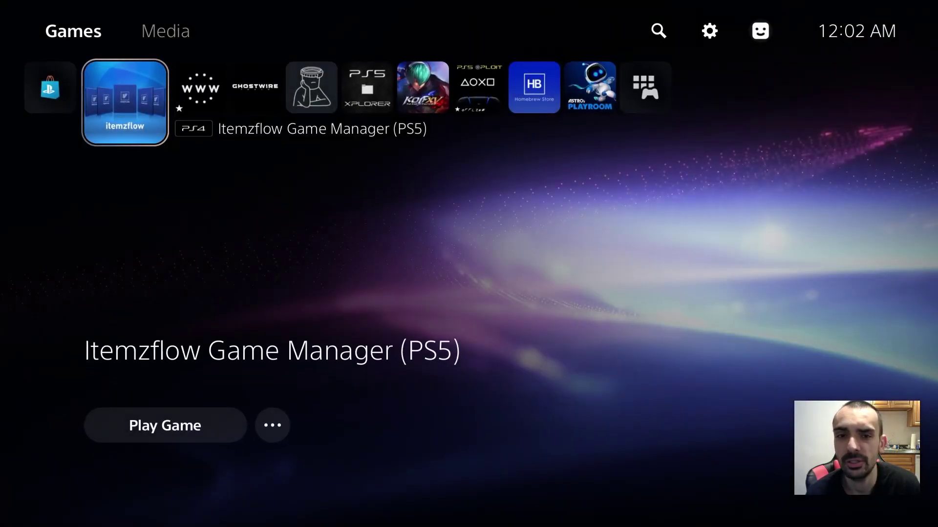
pyautogui.press('Right')
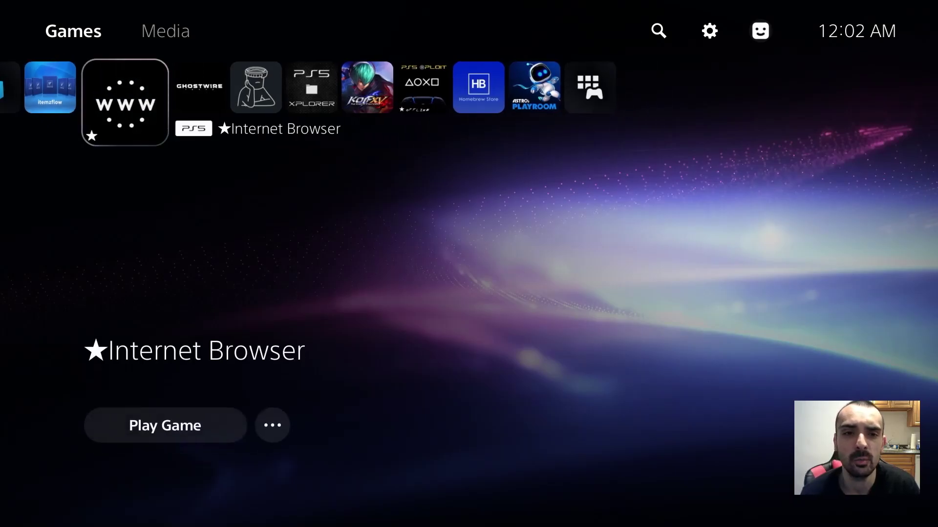
pyautogui.press('Left')
pyautogui.press('Menu')
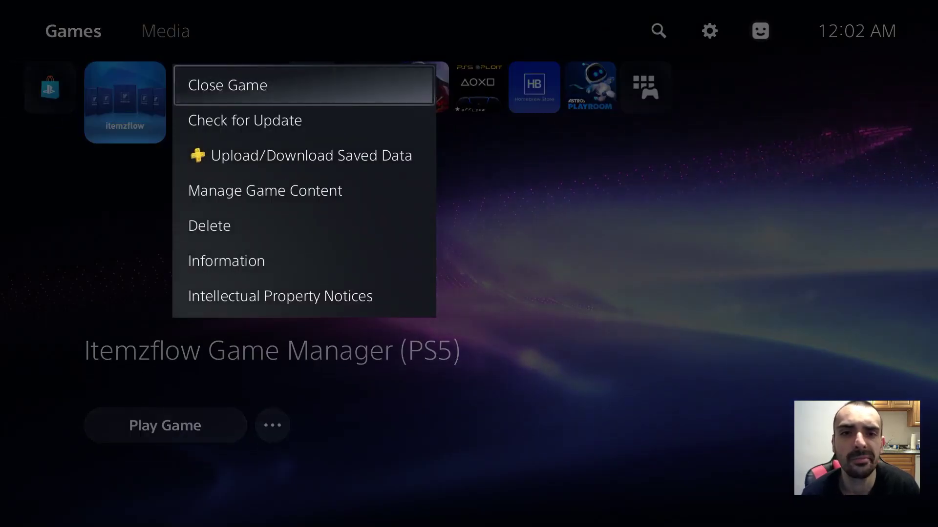
pyautogui.press('Return')
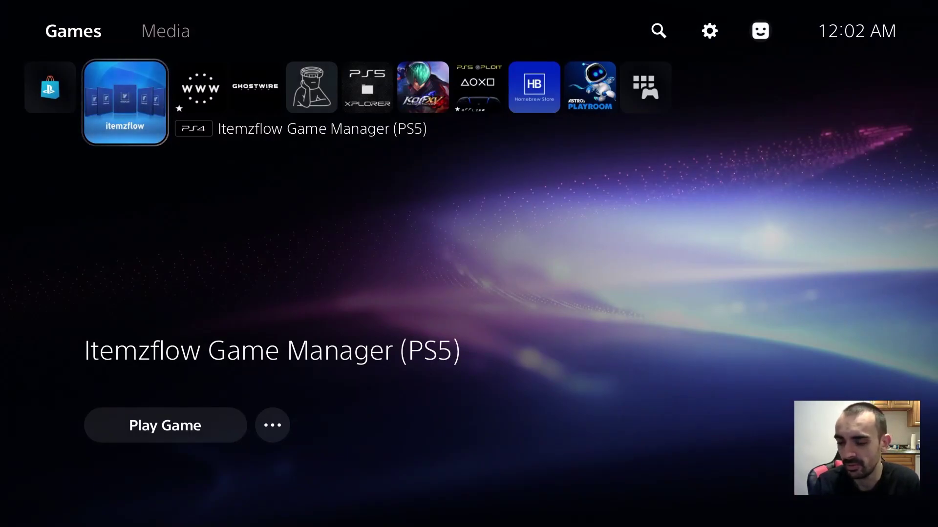
pyautogui.press('Up')
# Step: Switch off Connect to the Internet in Network settings and back out to Home
pyautogui.press('Right')
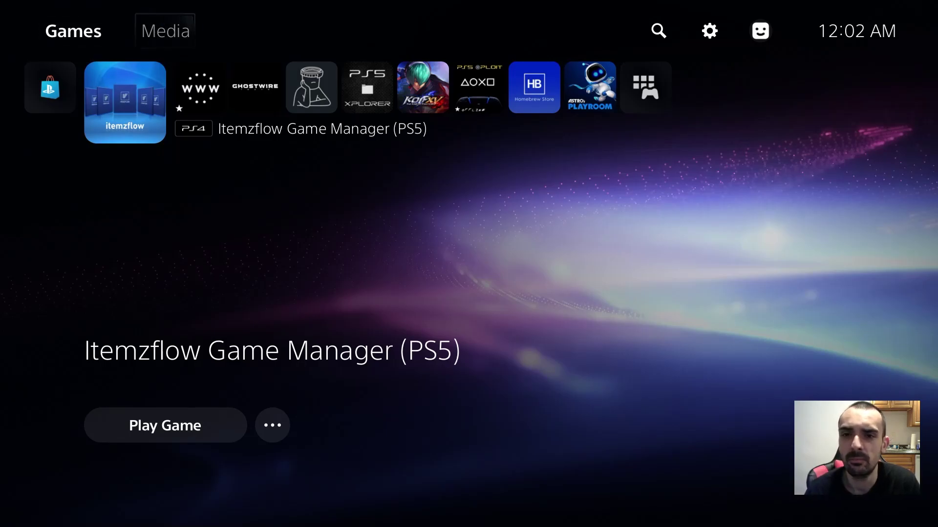
pyautogui.press('Right')
pyautogui.press('Right')
pyautogui.press('Return')
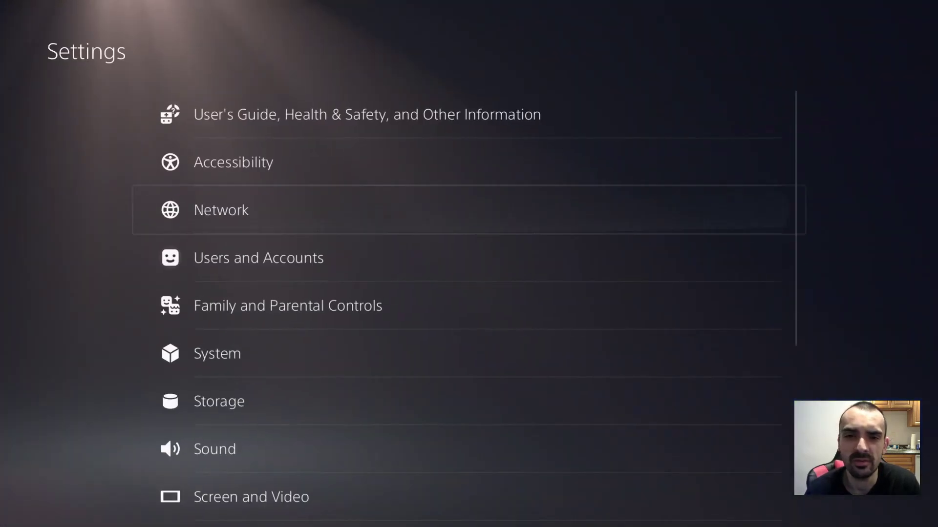
pyautogui.press('Return')
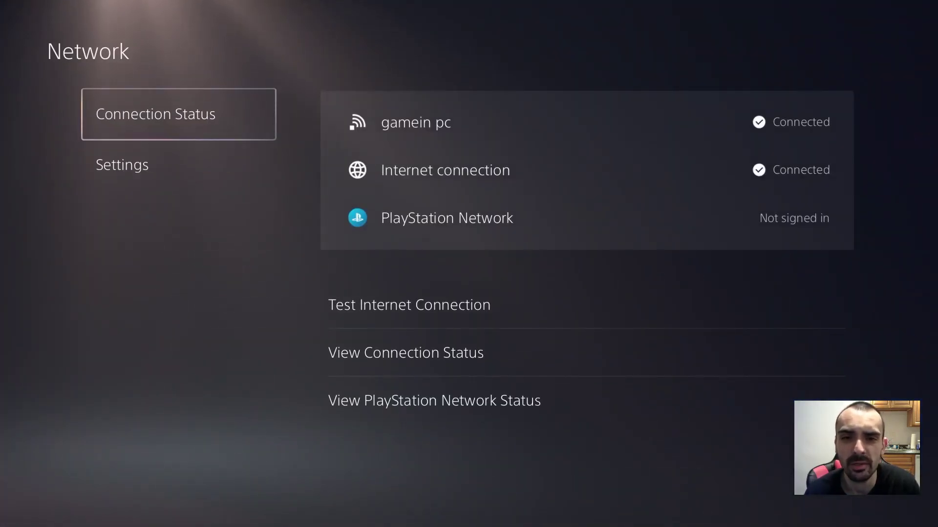
pyautogui.press('Down')
pyautogui.press('Right')
pyautogui.press('Return')
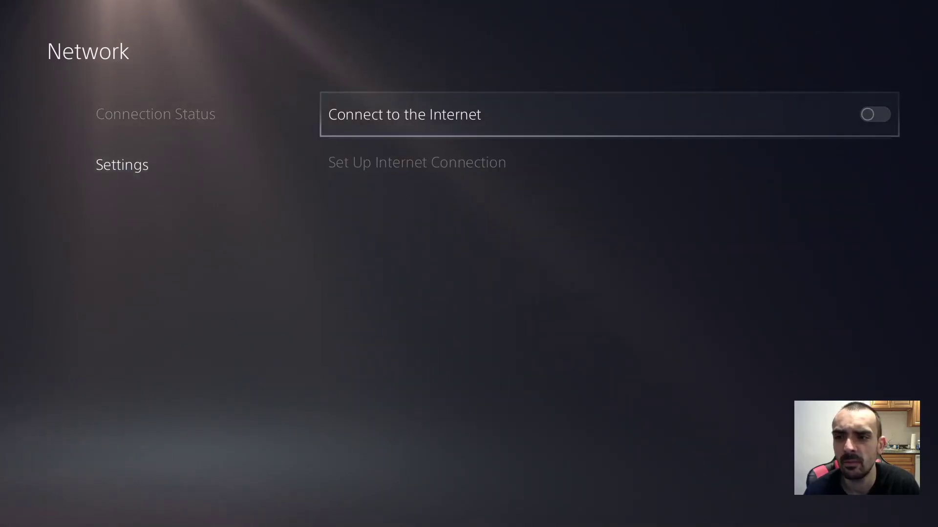
pyautogui.press('Left')
pyautogui.press('Escape')
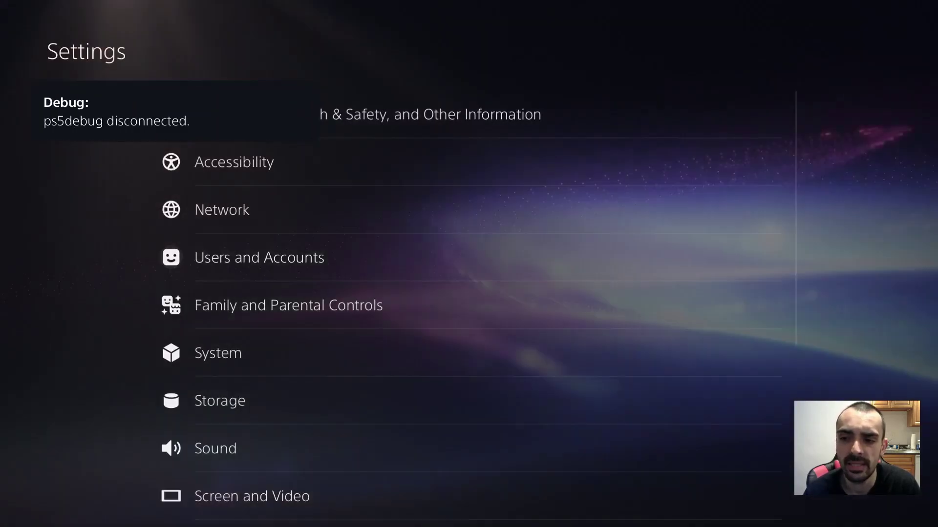
pyautogui.press('Escape')
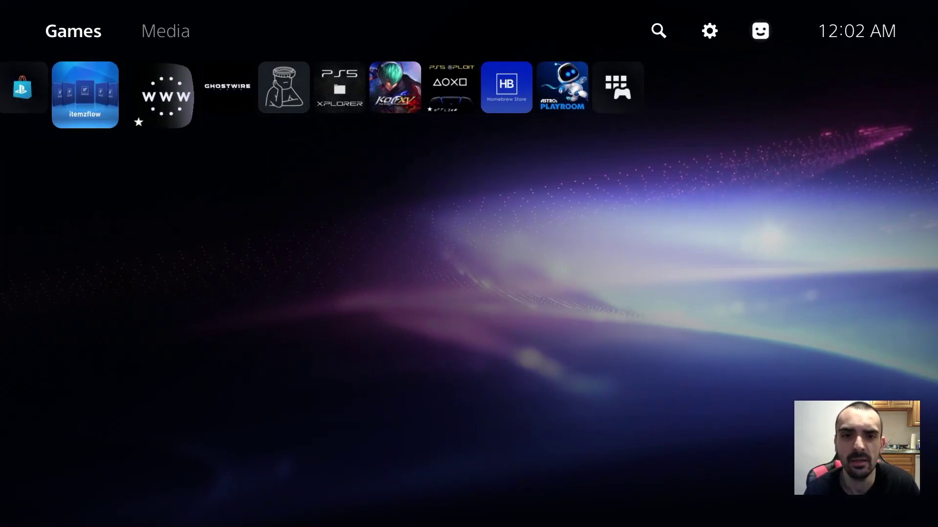
pyautogui.press('Right')
# Step: Launch PS5-Xplorer, pick Update Later and Root Access, then go back Home
pyautogui.press('Right')
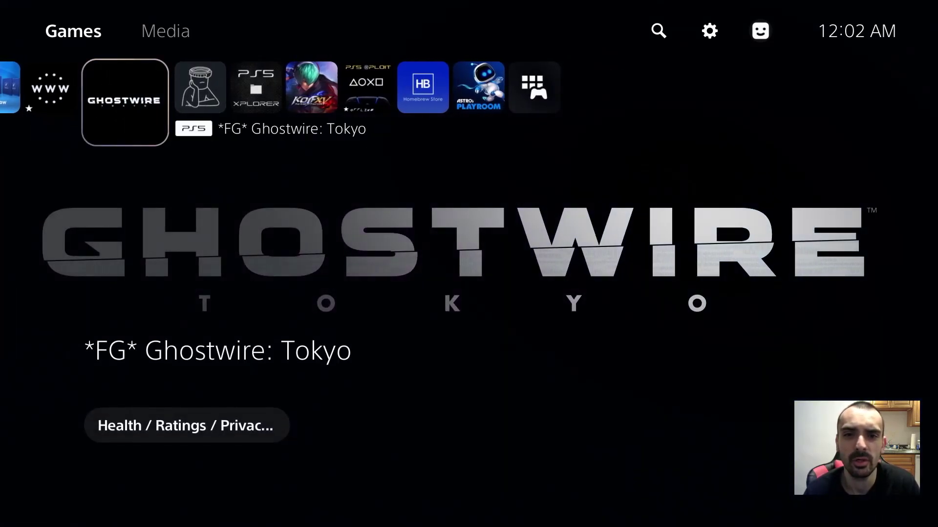
pyautogui.press('Right')
pyautogui.press('Right')
pyautogui.press('Return')
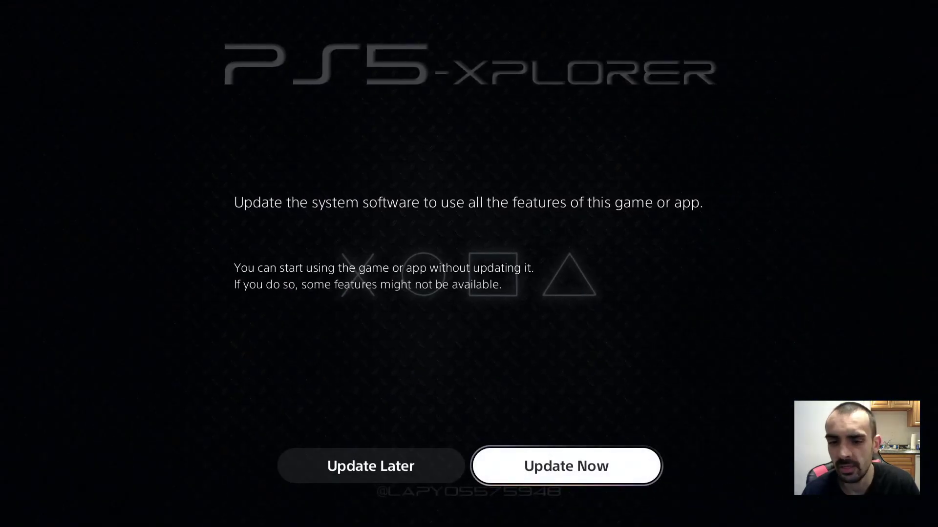
pyautogui.press('Left')
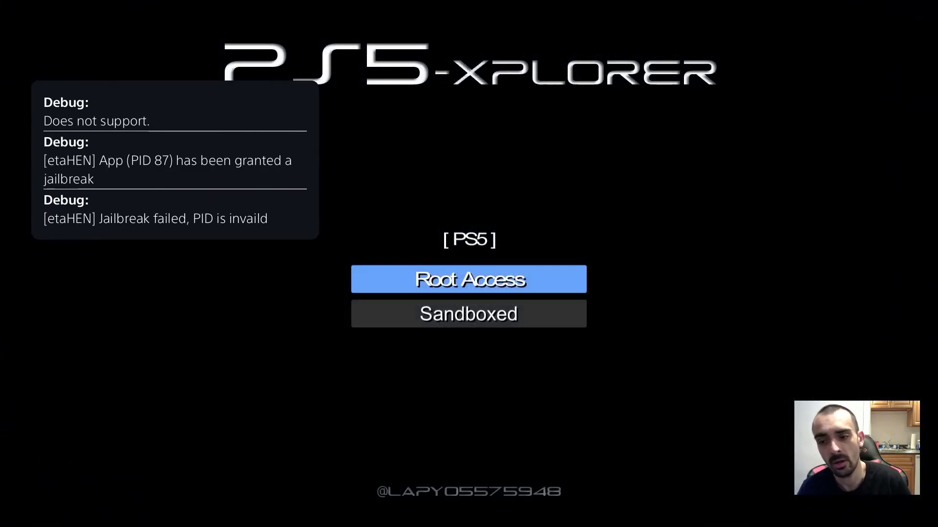
pyautogui.press('Return')
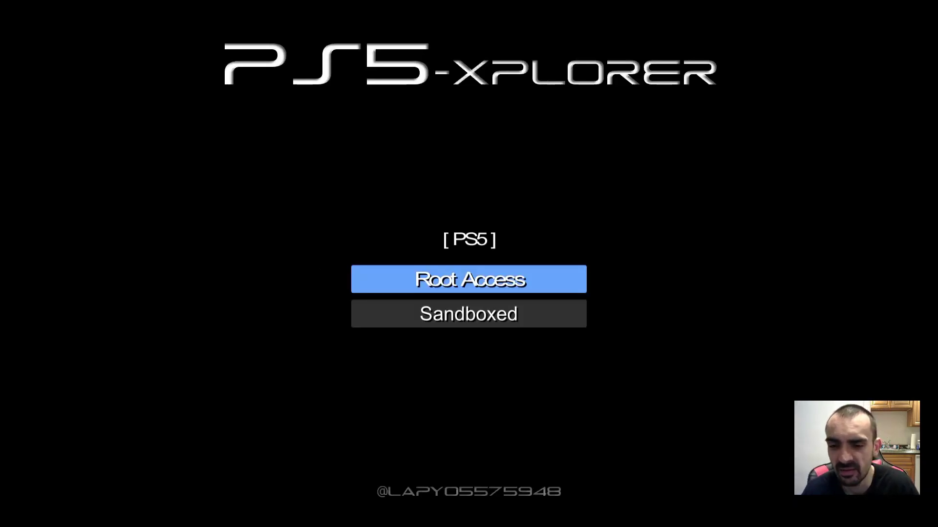
pyautogui.press('super')
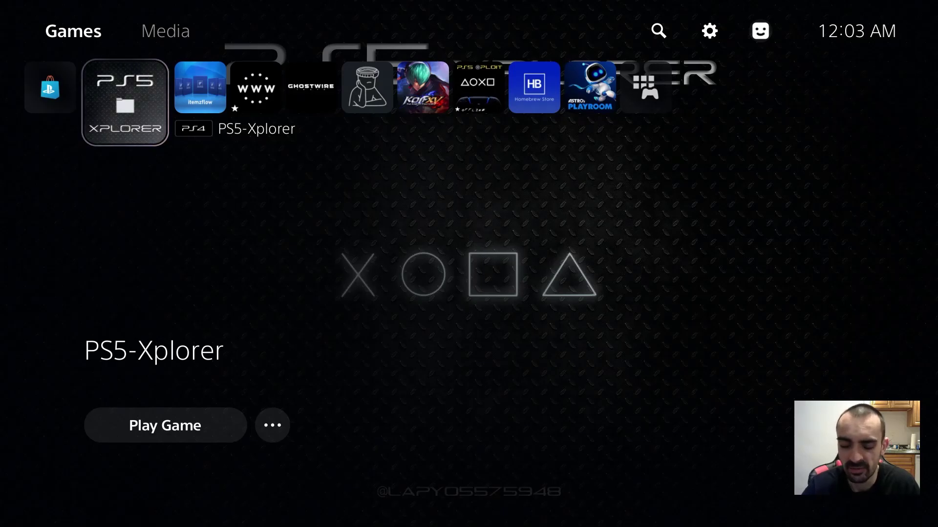
# Step: Close and relaunch PS5-Xplorer with Root Access, showing the 28-element root listing
pyautogui.press('Menu')
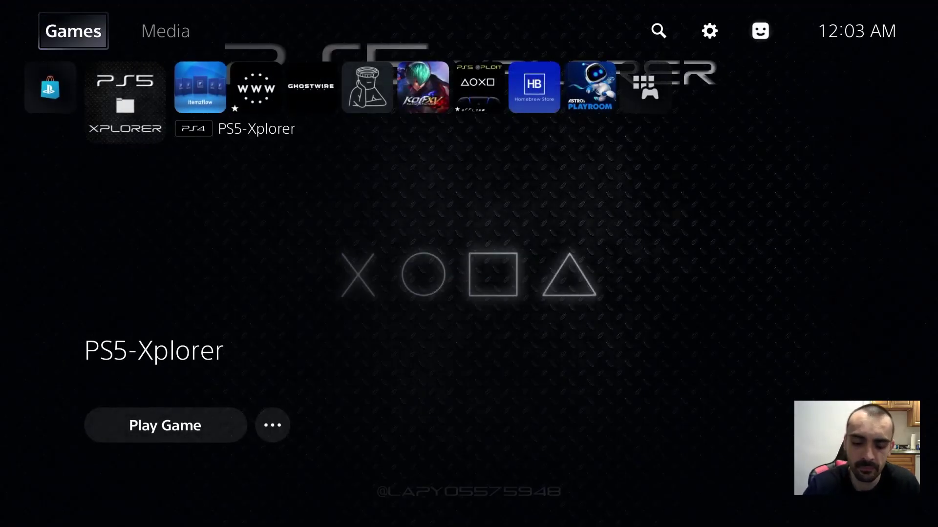
pyautogui.press('Right')
pyautogui.press('Right')
pyautogui.press('Right')
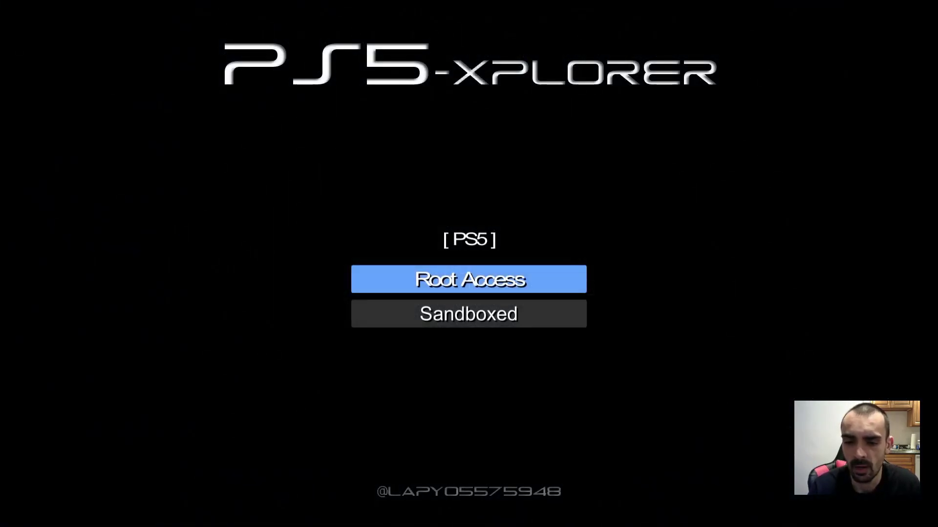
pyautogui.press('Down')
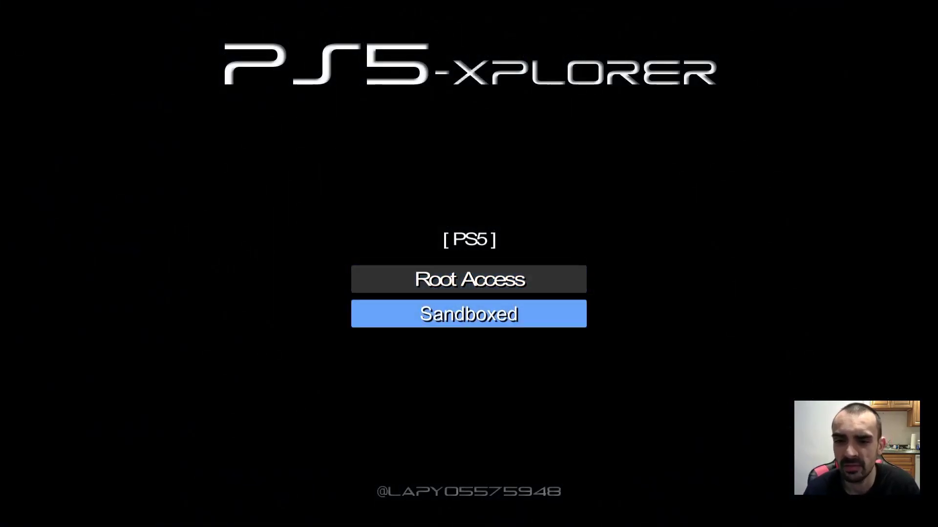
pyautogui.press('Up')
pyautogui.press('Down')
pyautogui.press('Up')
pyautogui.press('Down')
pyautogui.press('Up')
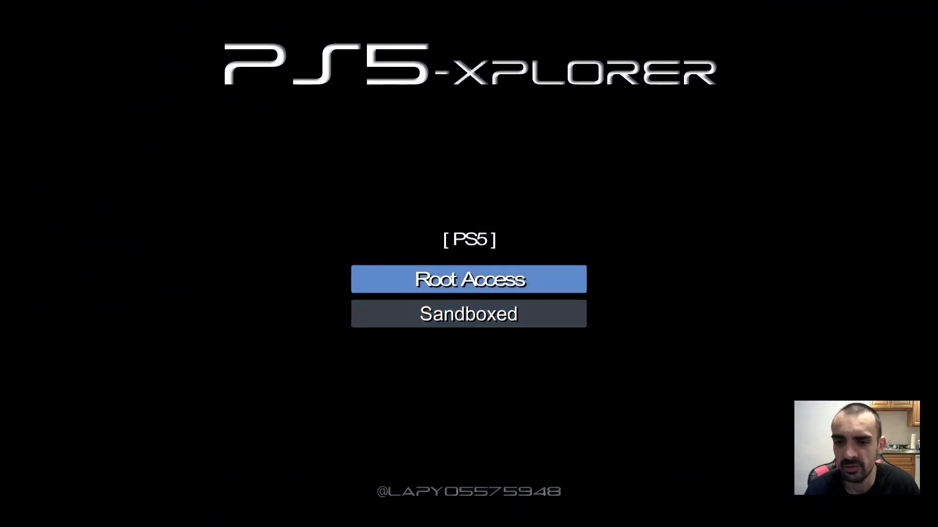
pyautogui.press('Return')
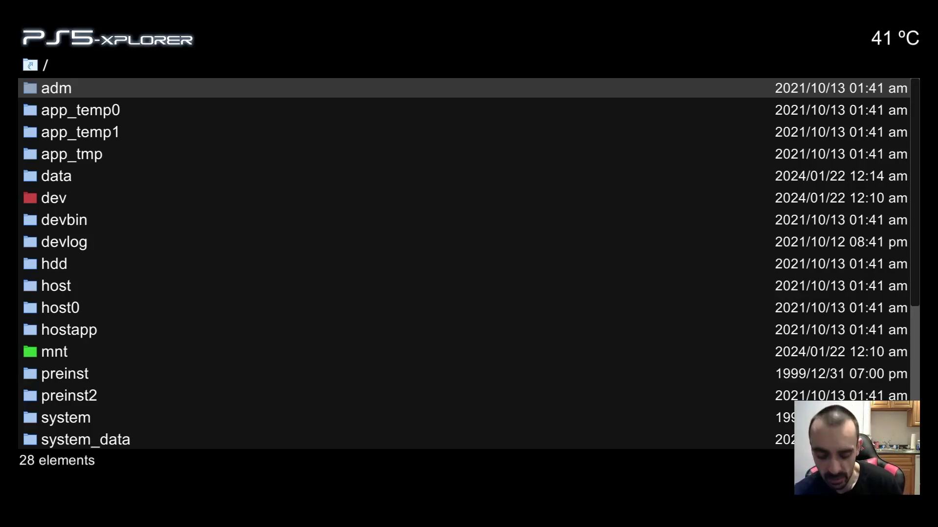
# Step: Glance at PS5-Xplorer's settings, then open the hdd folder from the root list
pyautogui.press('Menu')
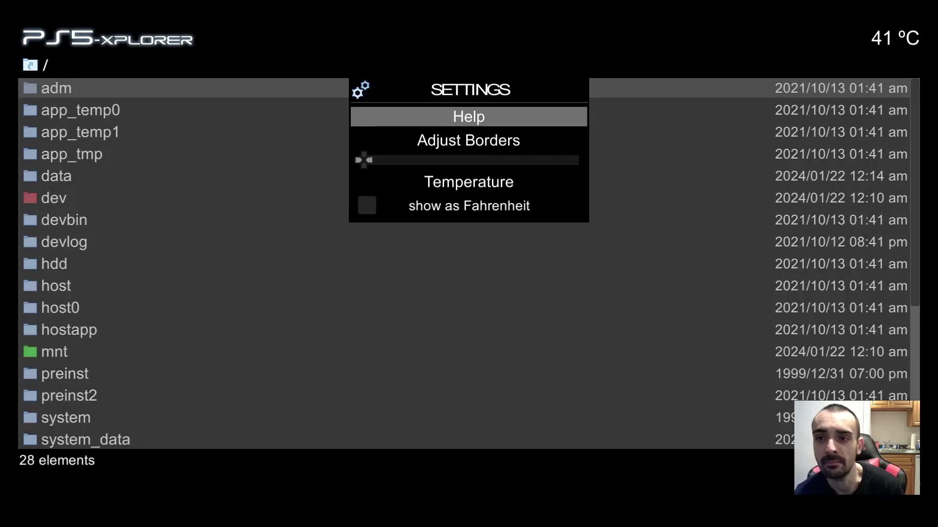
pyautogui.press('Escape')
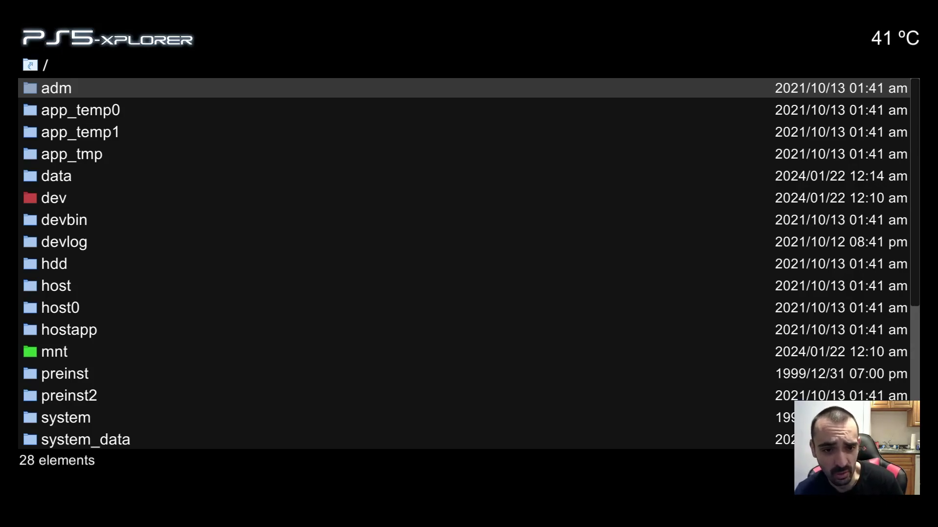
pyautogui.press('Down')
pyautogui.press('Down')
pyautogui.press('Down')
pyautogui.press('Down')
pyautogui.press('Down')
pyautogui.press('Down')
pyautogui.press('Down')
pyautogui.press('Down')
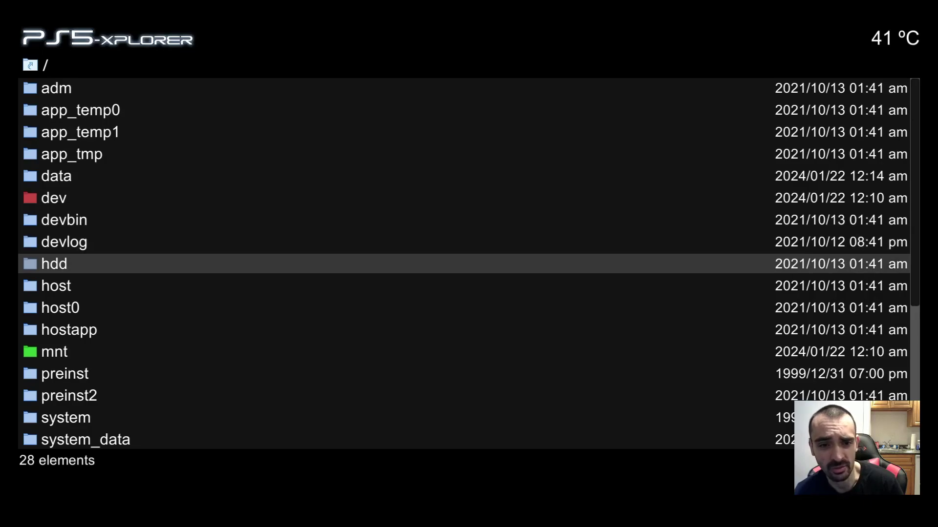
pyautogui.press('Down')
pyautogui.press('Down')
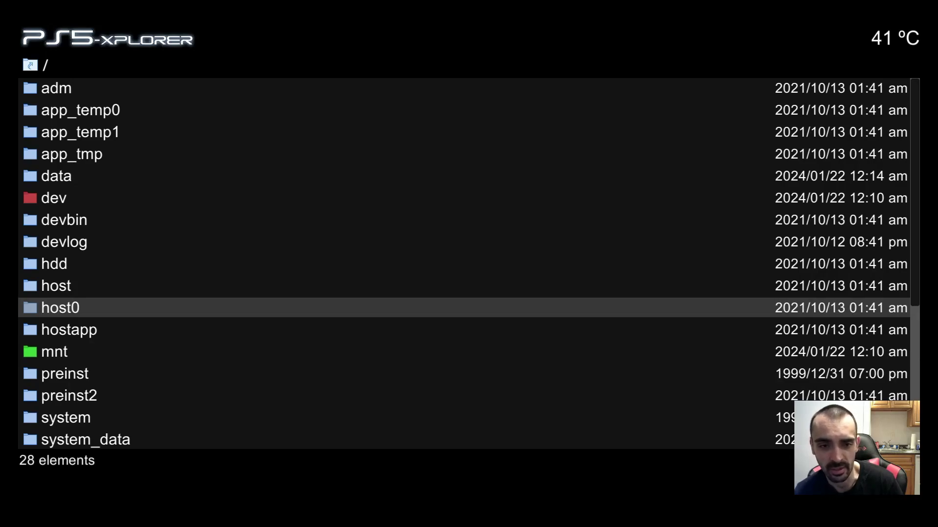
pyautogui.press('Up')
pyautogui.press('Up')
pyautogui.press('Return')
# Step: Return to the root and open the data folder containing the game dumps
pyautogui.press('BackSpace')
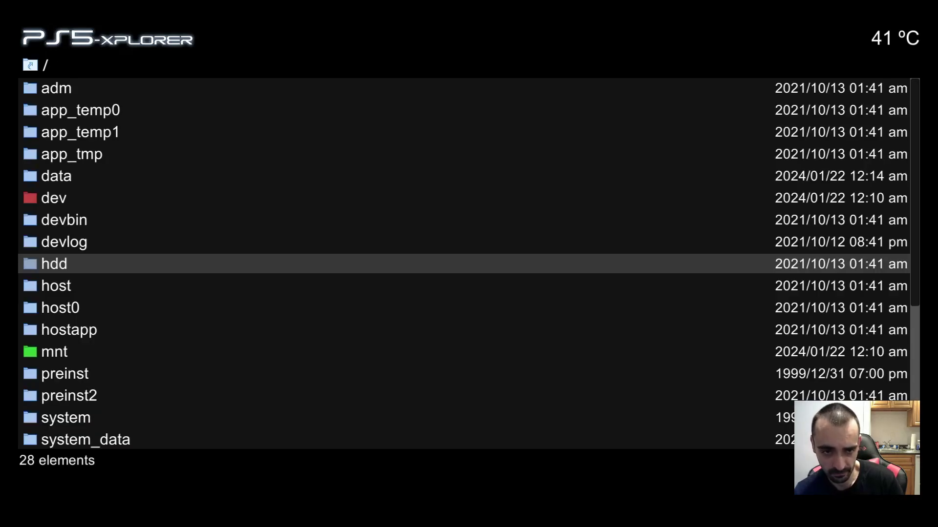
pyautogui.press('Up')
pyautogui.press('Up')
pyautogui.press('Up')
pyautogui.press('Up')
pyautogui.press('Return')
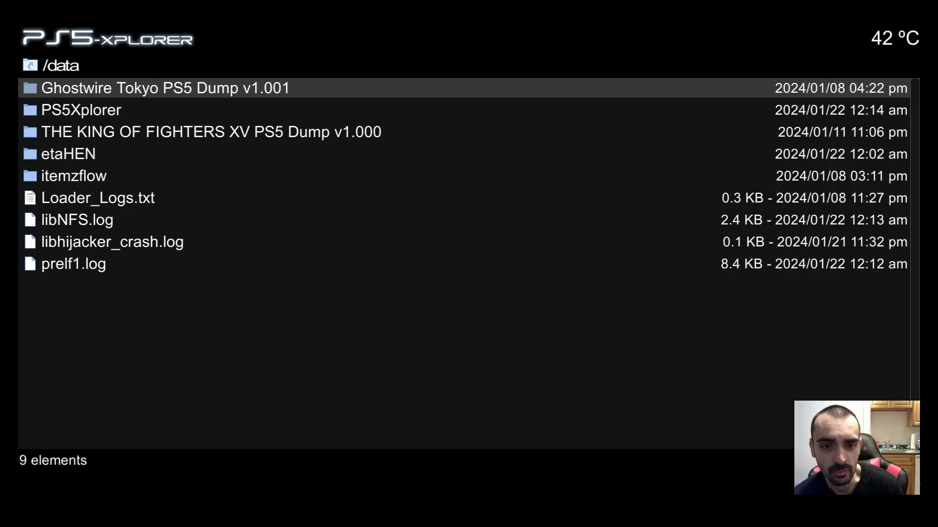
# Step: View the Ghostwire Tokyo PS5 Dump v1.001 folder, browse its file actions without applying any, then return to root
pyautogui.press('Return')
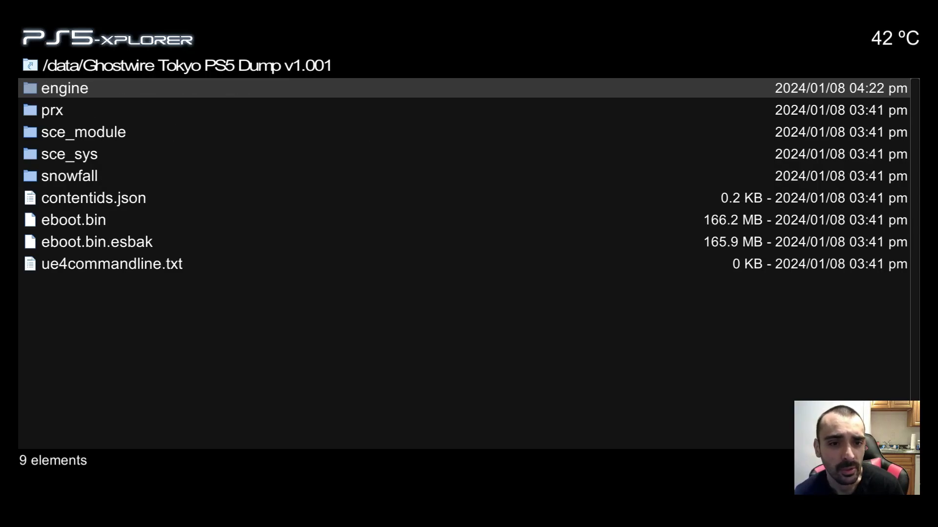
pyautogui.press('BackSpace')
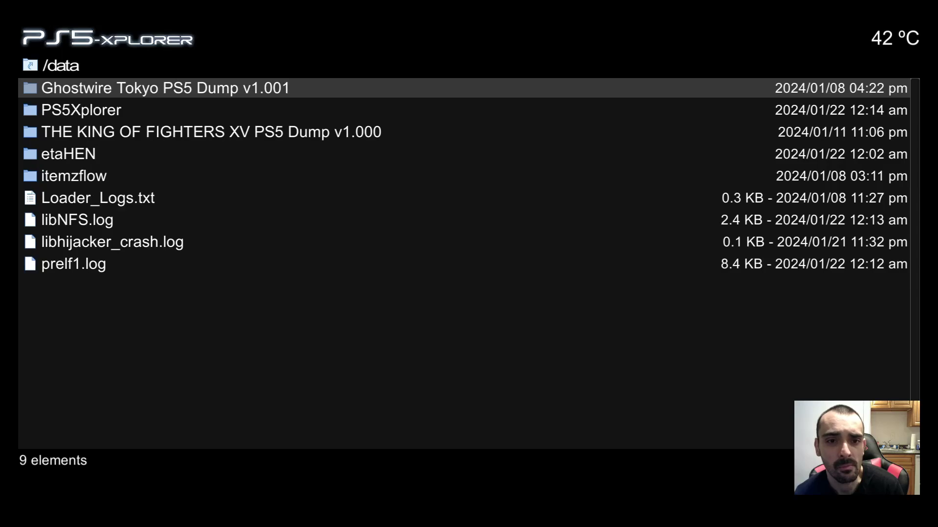
pyautogui.press('Menu')
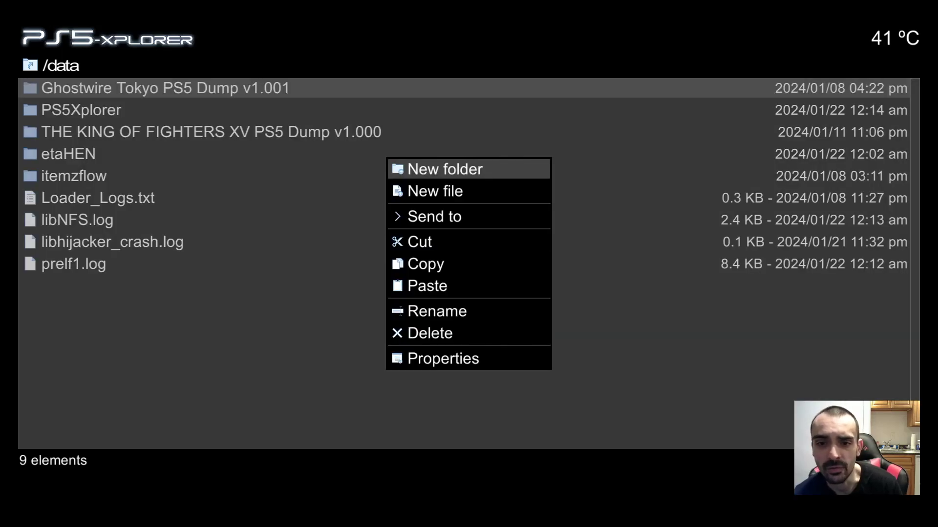
pyautogui.press('Down')
pyautogui.press('Down')
pyautogui.press('Down')
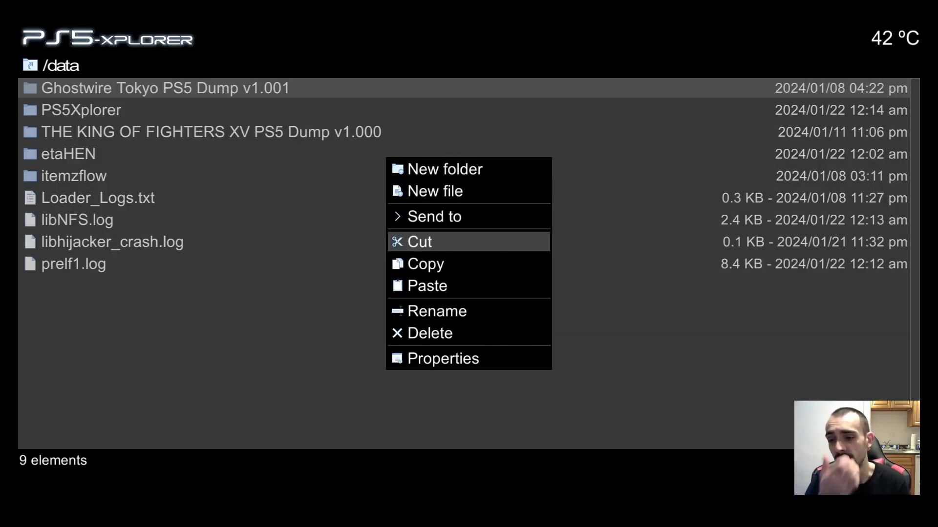
pyautogui.press('Return')
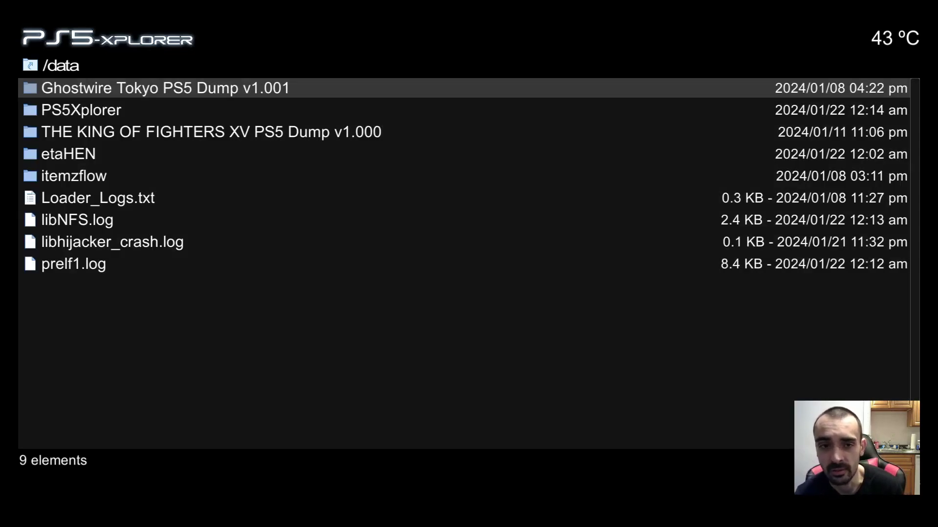
pyautogui.press('BackSpace')
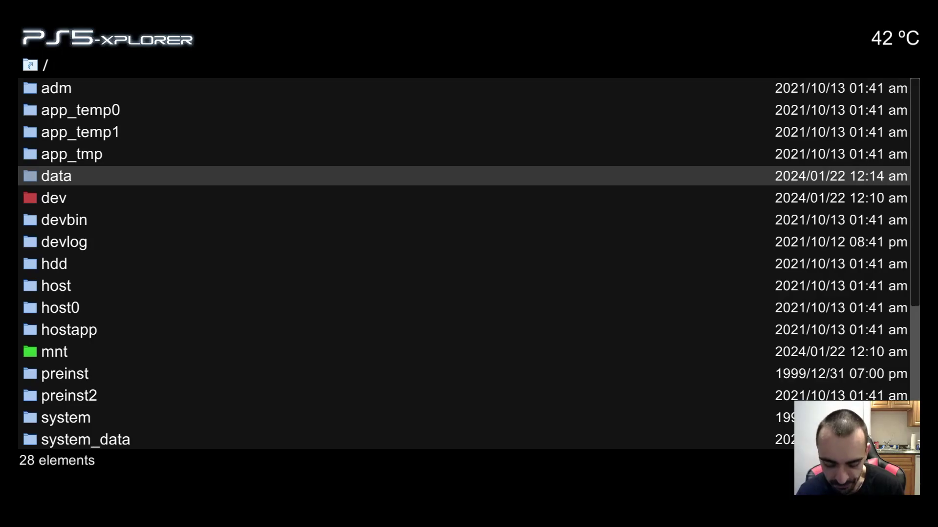
# Step: Use the Control Center's Home option to go back to the PS5 Games home screen
pyautogui.press('super')
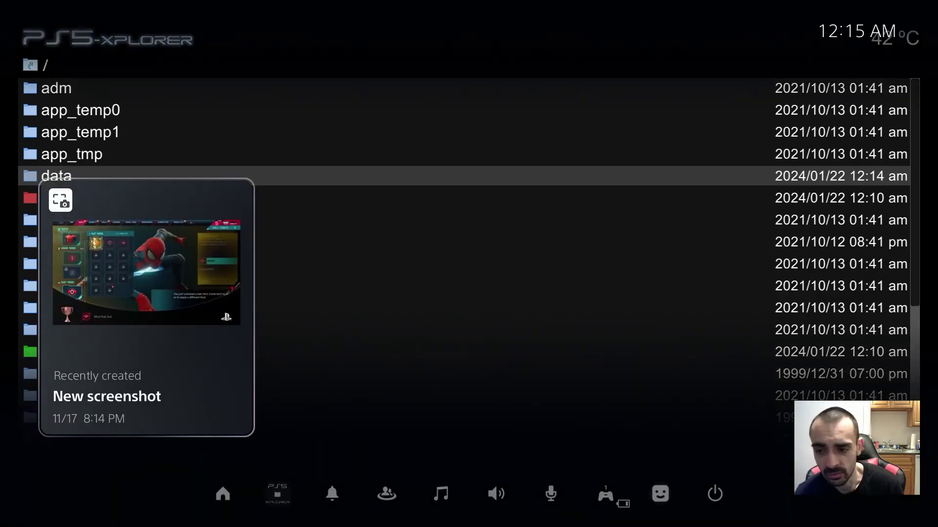
pyautogui.press('Left')
pyautogui.press('Return')
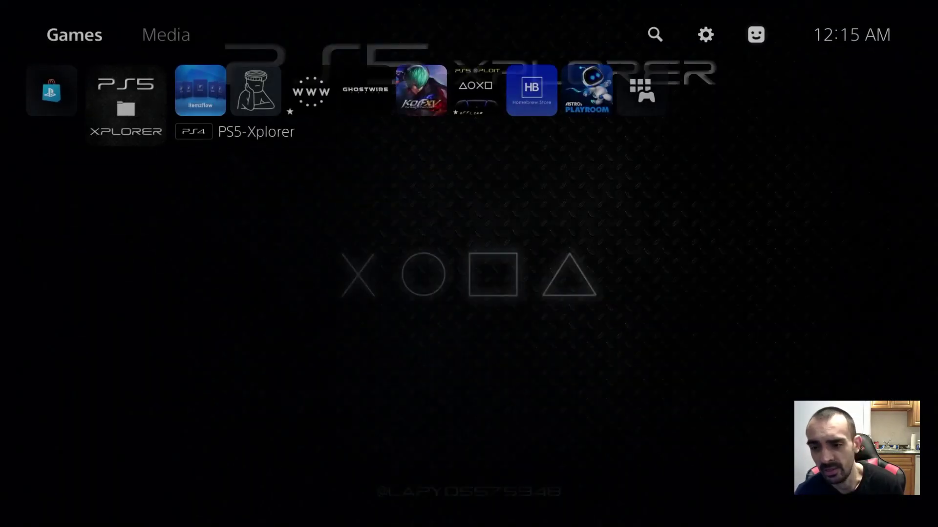